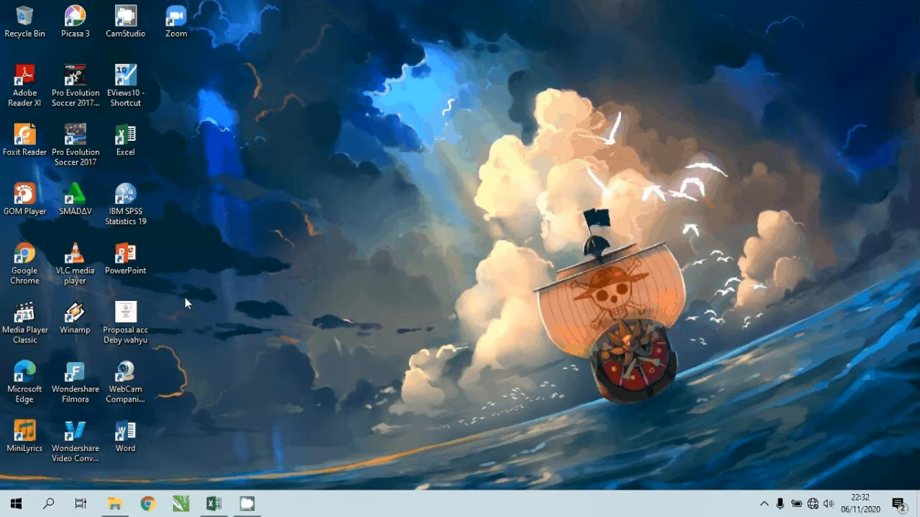
# - Launch IBM SPSS Statistics 19 from the desktop and dismiss its startup dialog
pyautogui.click(213, 507)
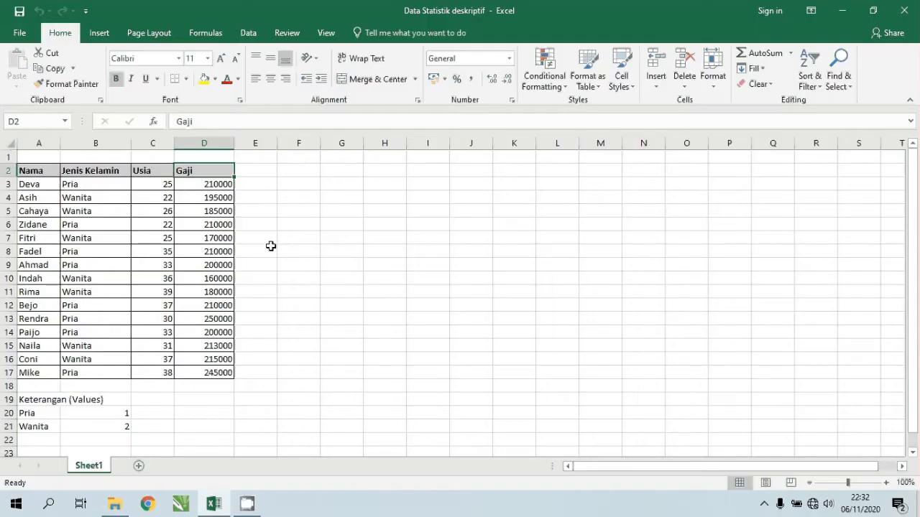
pyautogui.click(842, 10)
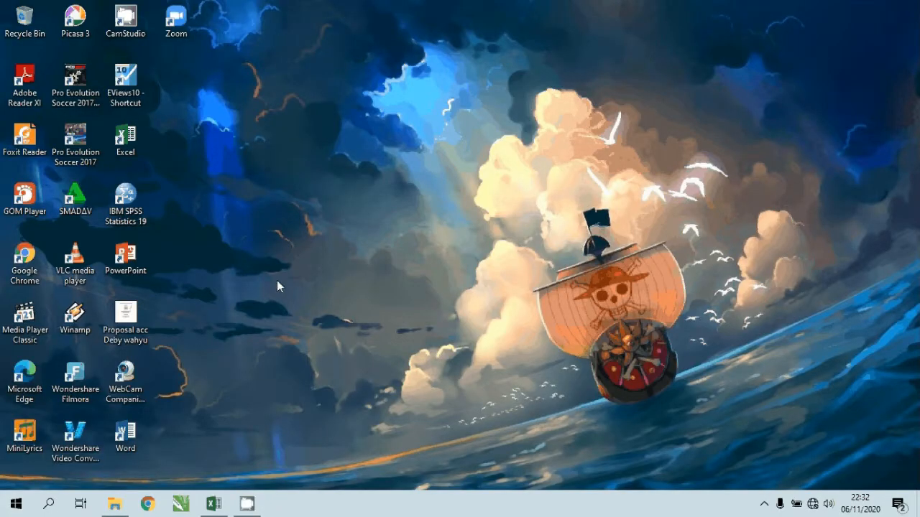
pyautogui.doubleClick(133, 214)
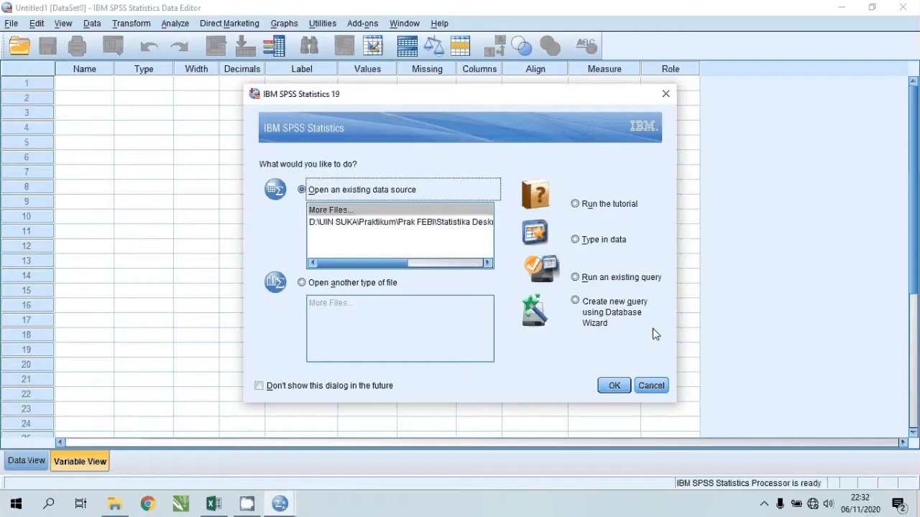
pyautogui.click(665, 97)
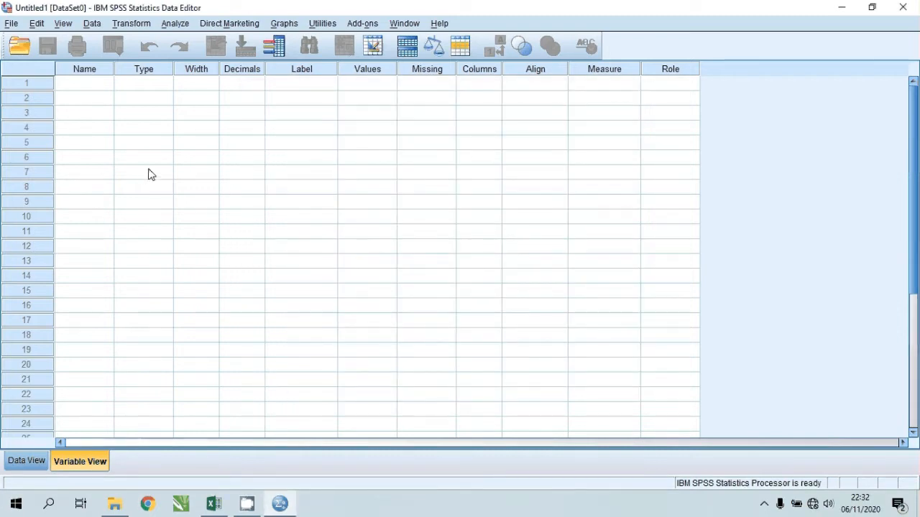
# - Examine the empty Data View and Variable View, and check the column headers in the Excel workbook Data Statistik deskriptif
pyautogui.click(27, 461)
pyautogui.click(84, 468)
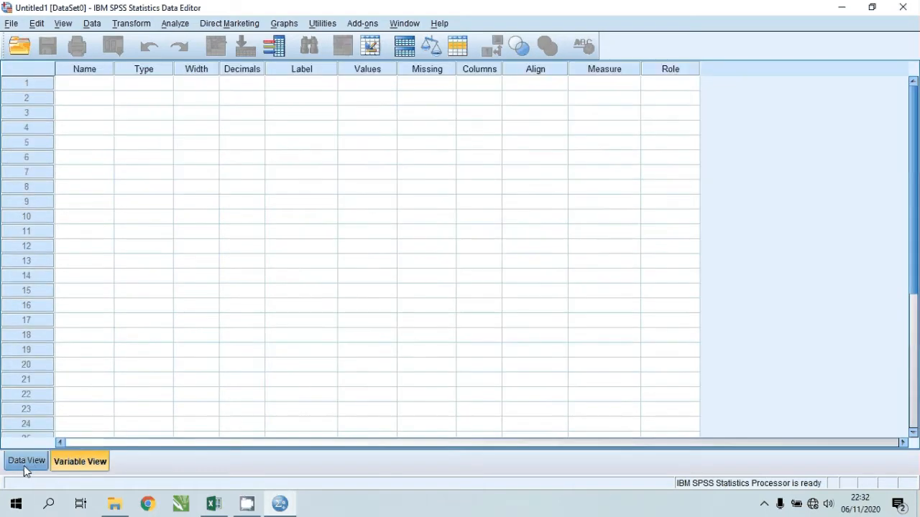
pyautogui.click(23, 463)
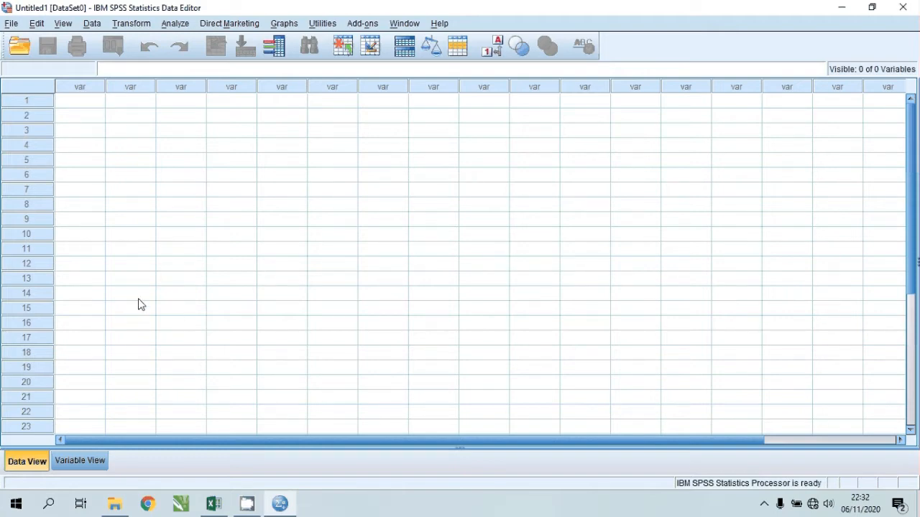
pyautogui.click(81, 465)
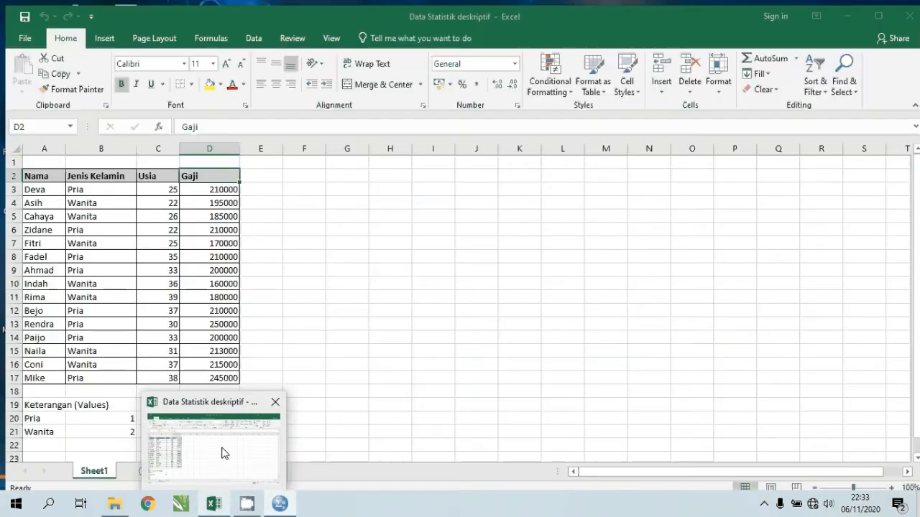
pyautogui.click(222, 450)
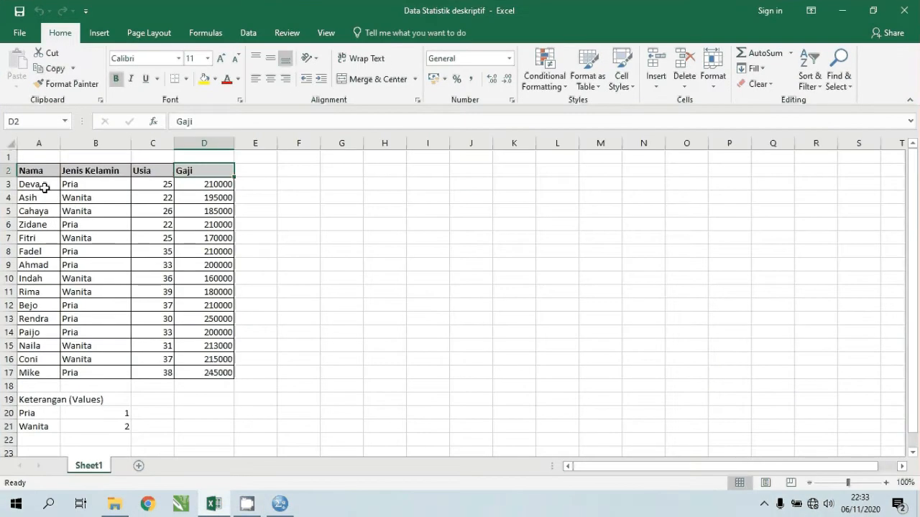
pyautogui.click(33, 170)
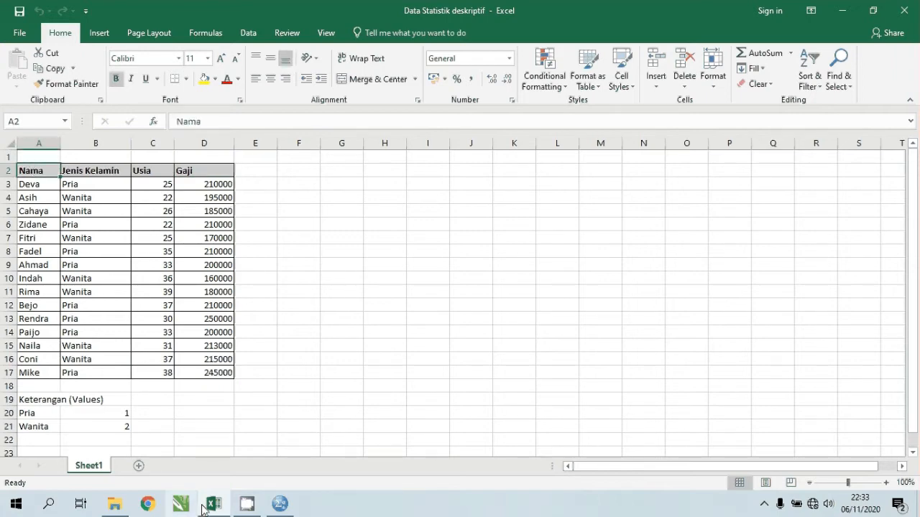
pyautogui.click(279, 504)
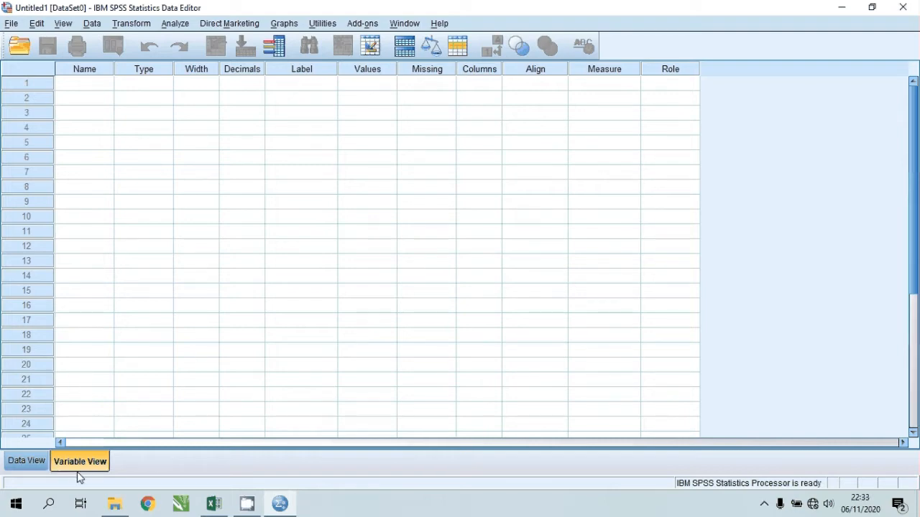
pyautogui.click(214, 505)
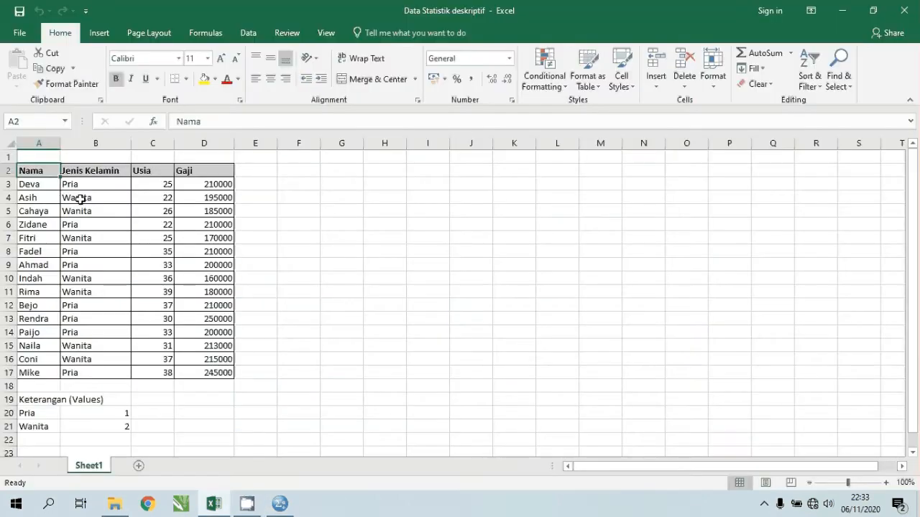
pyautogui.click(214, 504)
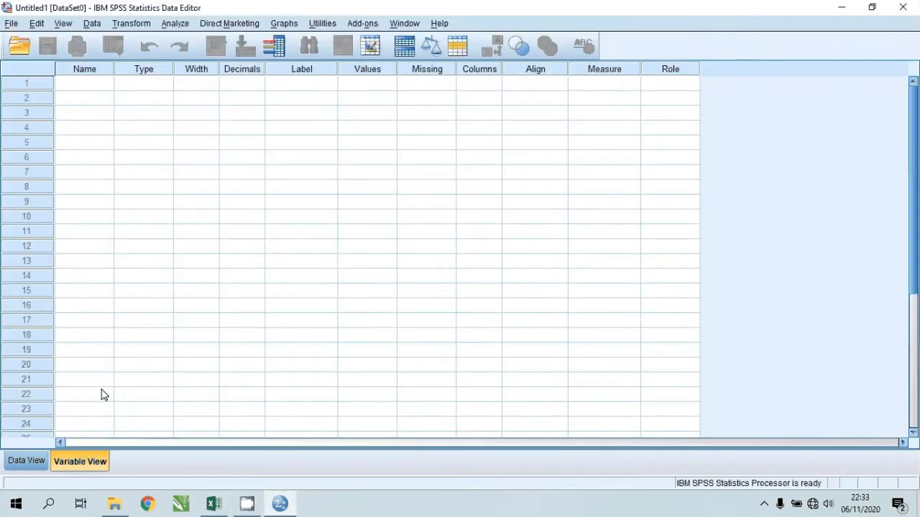
pyautogui.click(29, 466)
pyautogui.click(77, 462)
# - Define four variables in Variable View named Nama, Jenis_Kelamin, Usia and Gaji
pyautogui.click(78, 87)
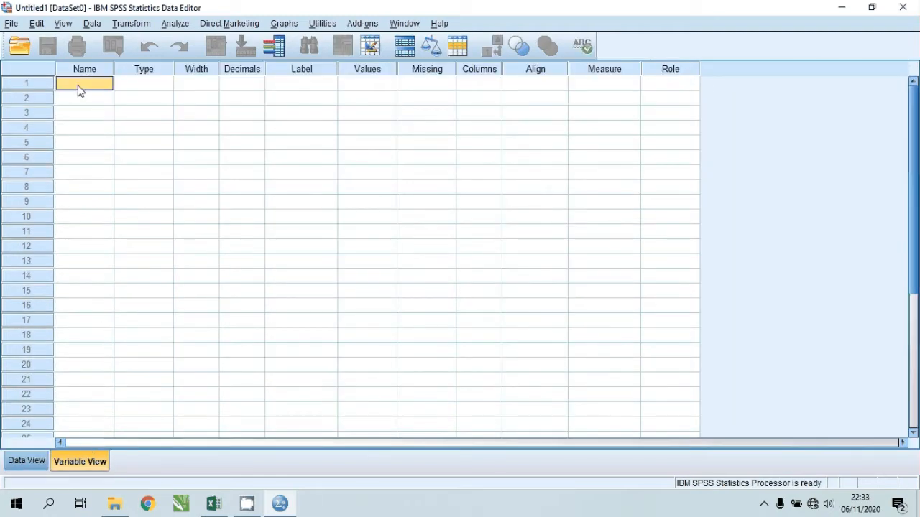
pyautogui.write('Nama')
pyautogui.press('Return')
pyautogui.click(88, 107)
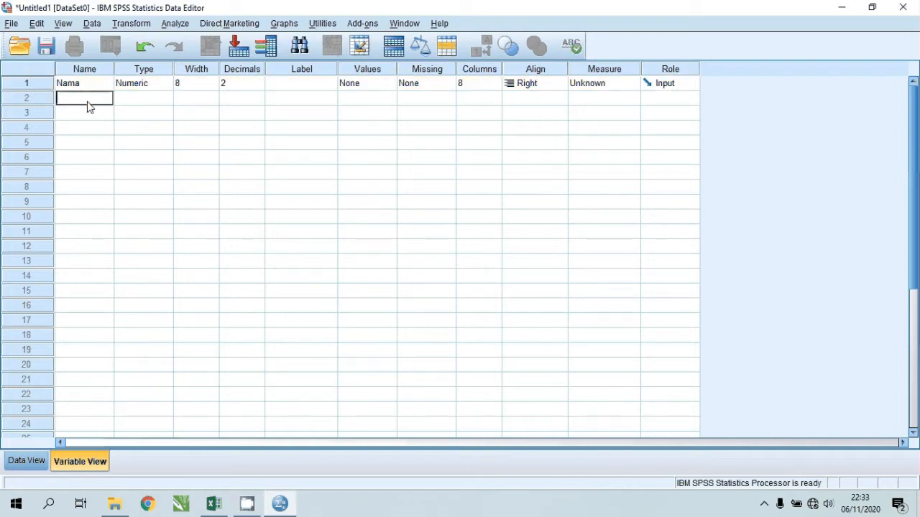
pyautogui.write('Jenis _Kelamin')
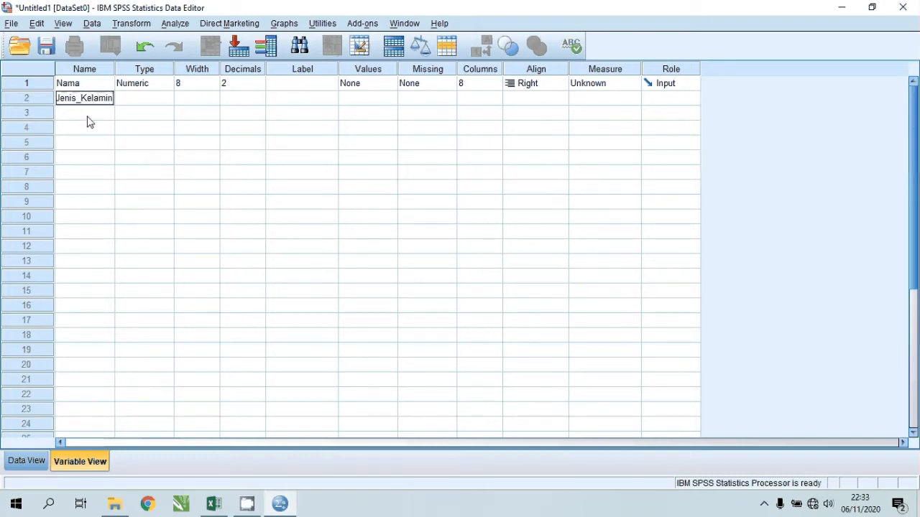
pyautogui.click(87, 117)
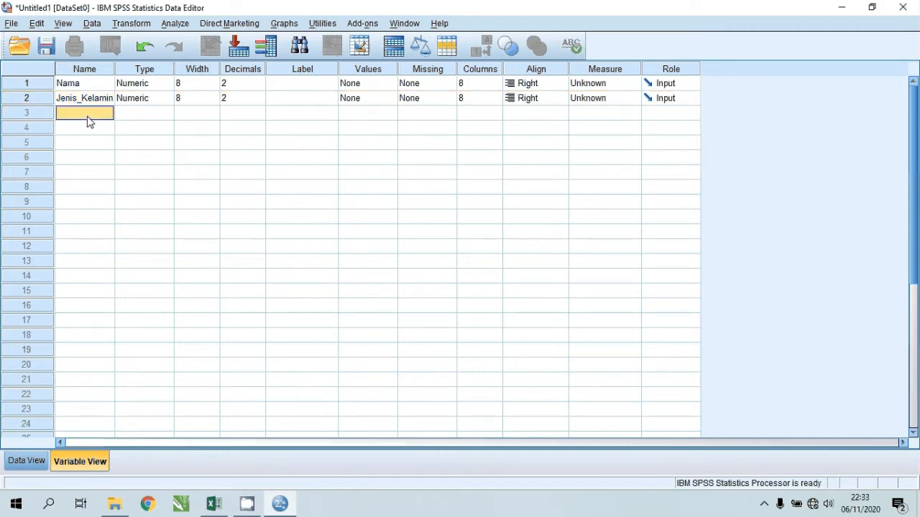
pyautogui.write('Usia')
pyautogui.click(89, 135)
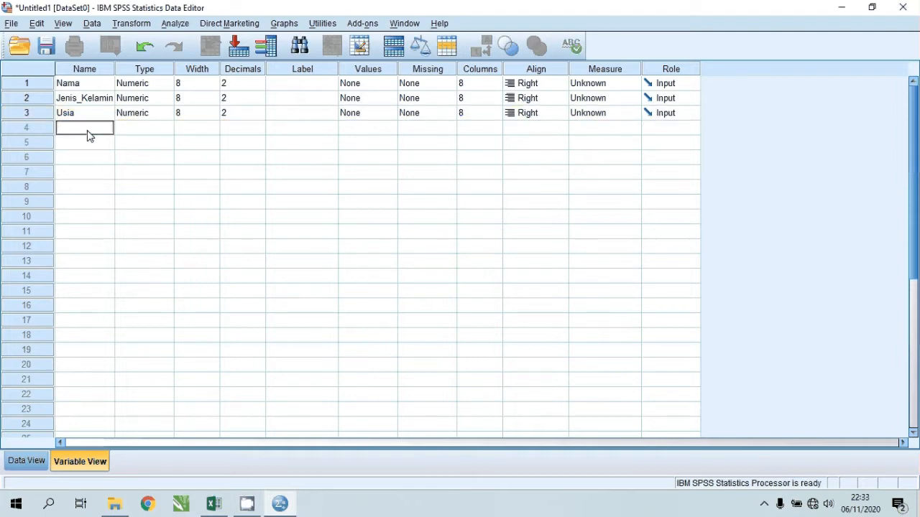
pyautogui.write('Gaji')
pyautogui.click(186, 132)
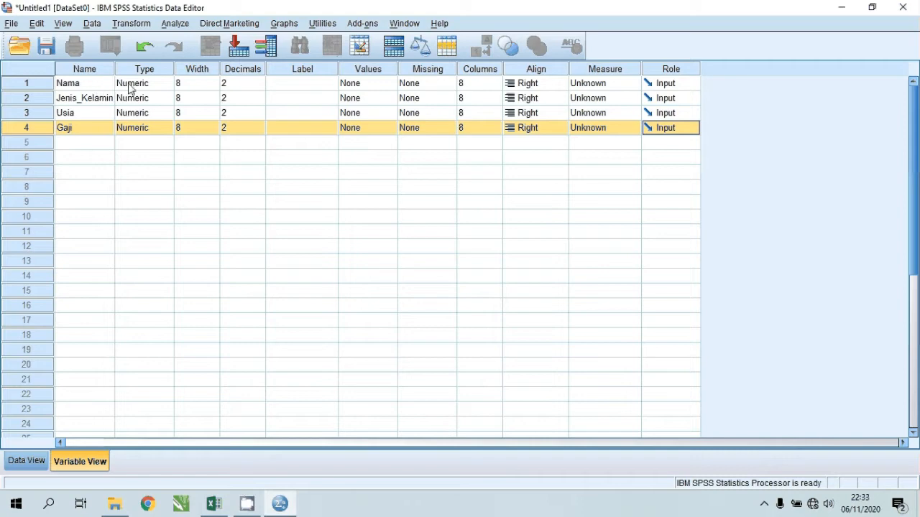
pyautogui.click(168, 85)
pyautogui.click(168, 85)
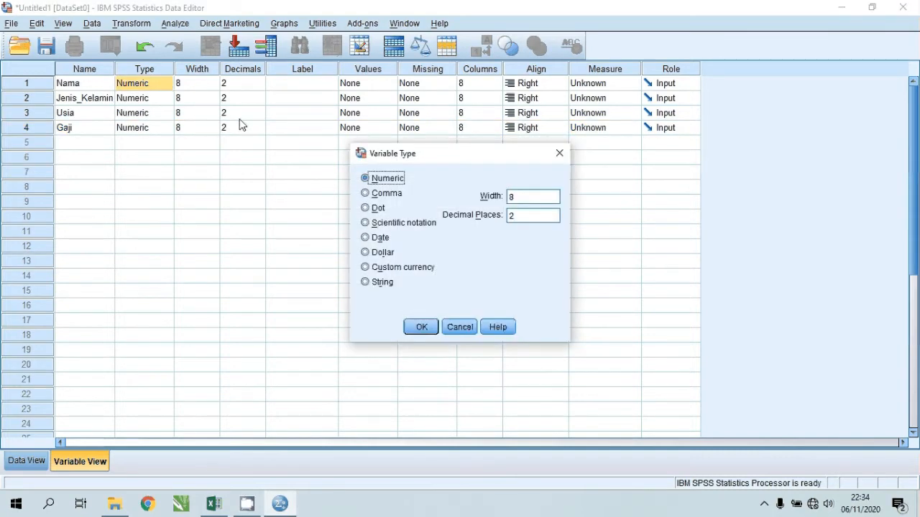
pyautogui.click(560, 153)
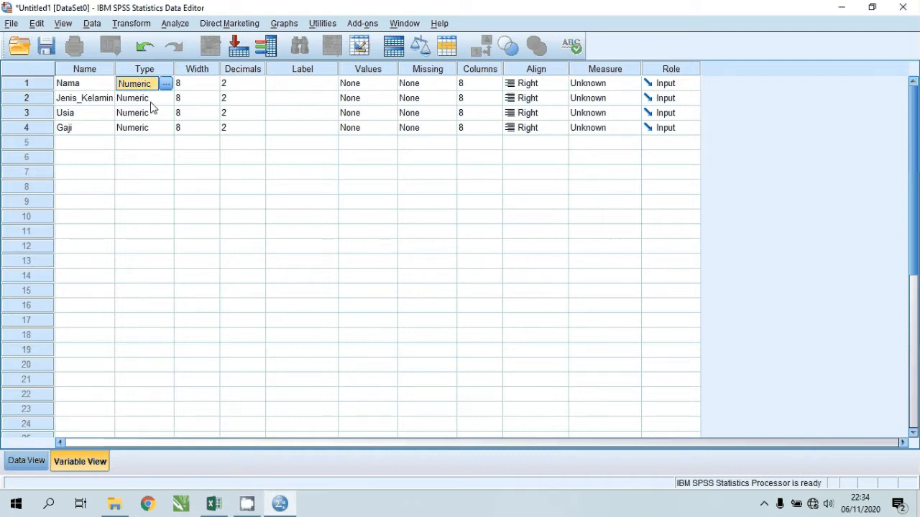
pyautogui.click(168, 103)
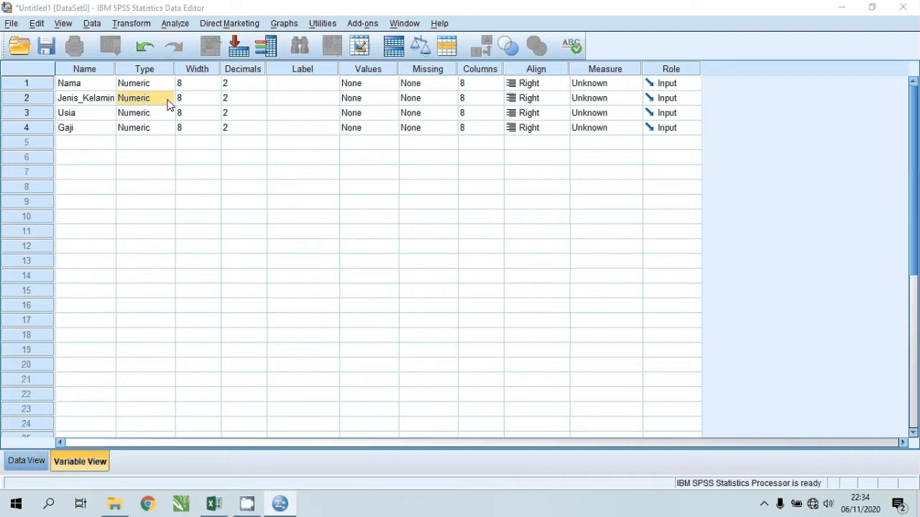
pyautogui.click(170, 99)
pyautogui.click(559, 153)
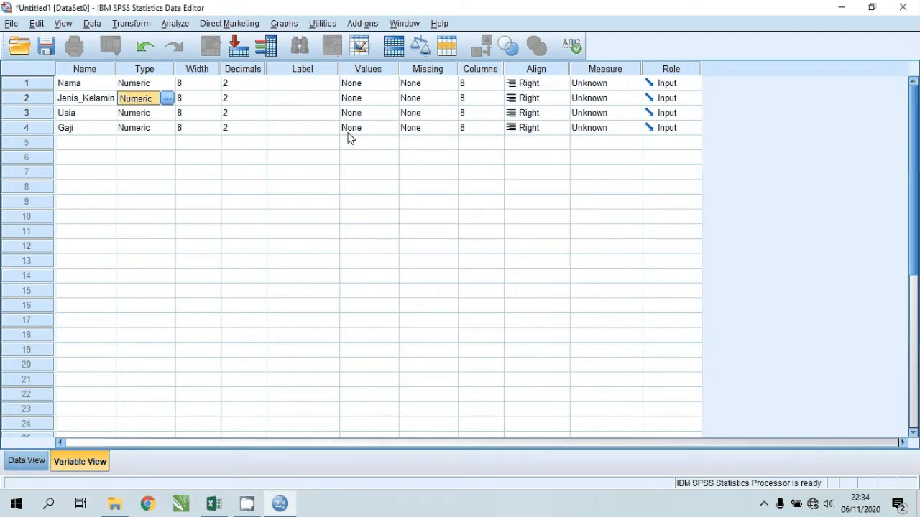
# - Set the variable type of Nama to String
pyautogui.doubleClick(167, 87)
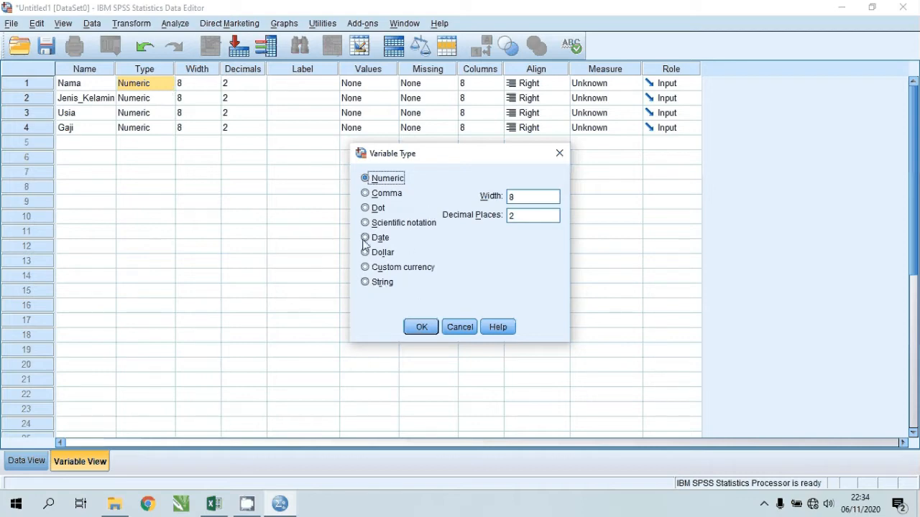
pyautogui.click(366, 284)
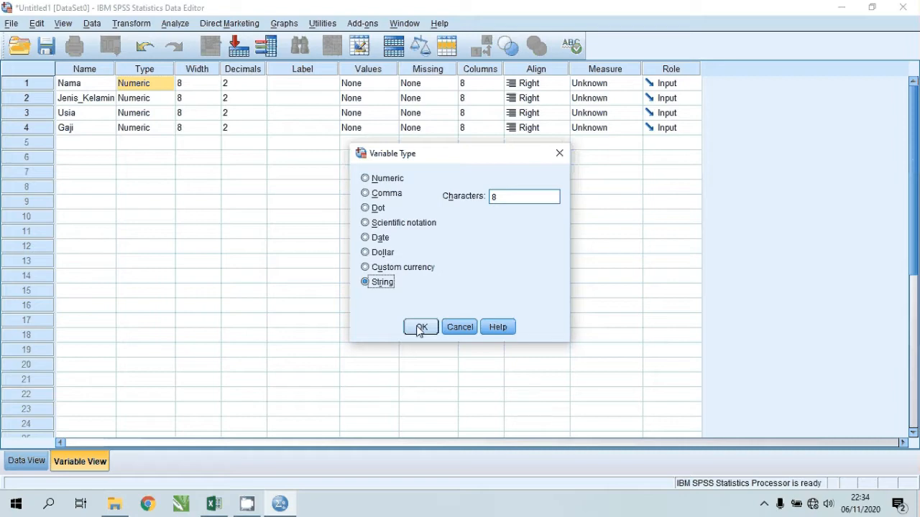
pyautogui.click(419, 328)
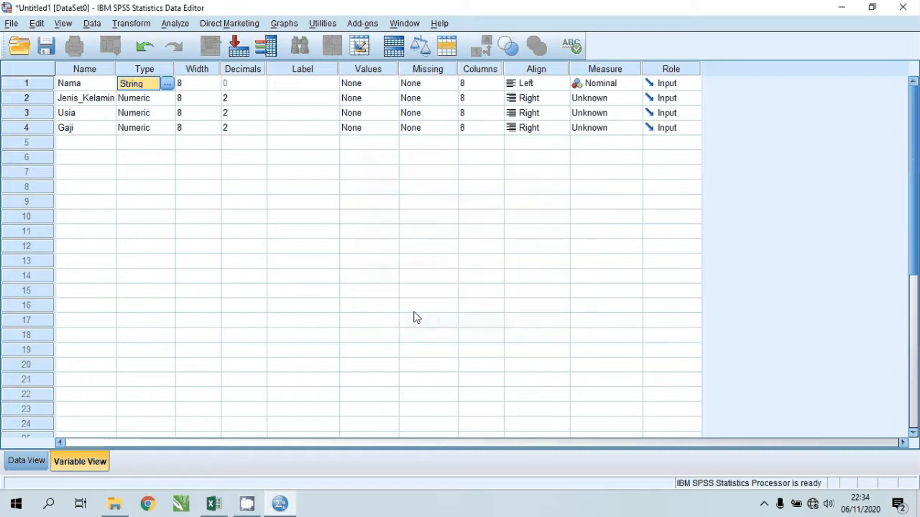
# - Set the measurement level of the Nama and Jenis_Kelamin variables to Nominal
pyautogui.click(595, 84)
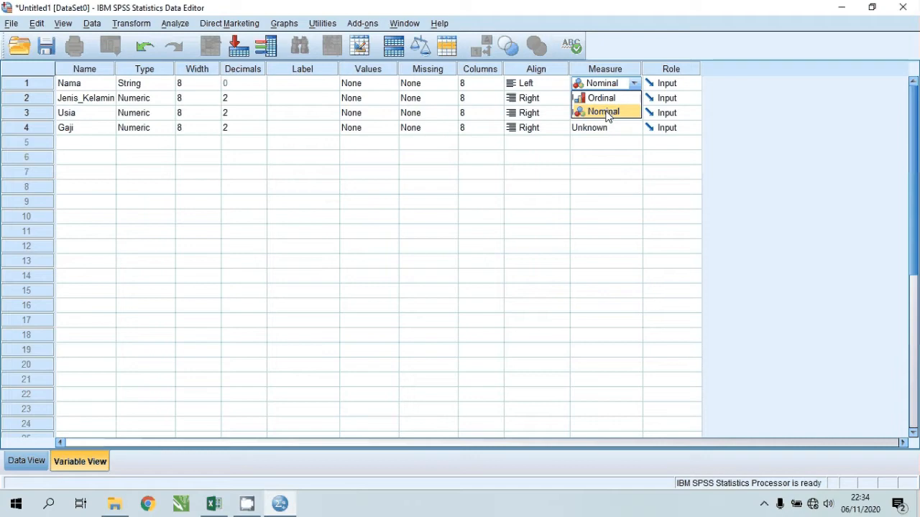
pyautogui.click(605, 112)
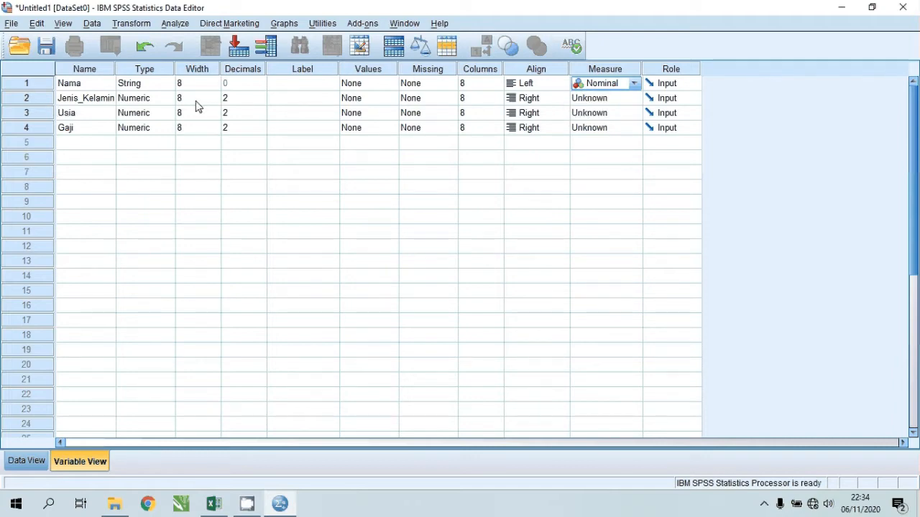
pyautogui.click(615, 99)
pyautogui.click(608, 141)
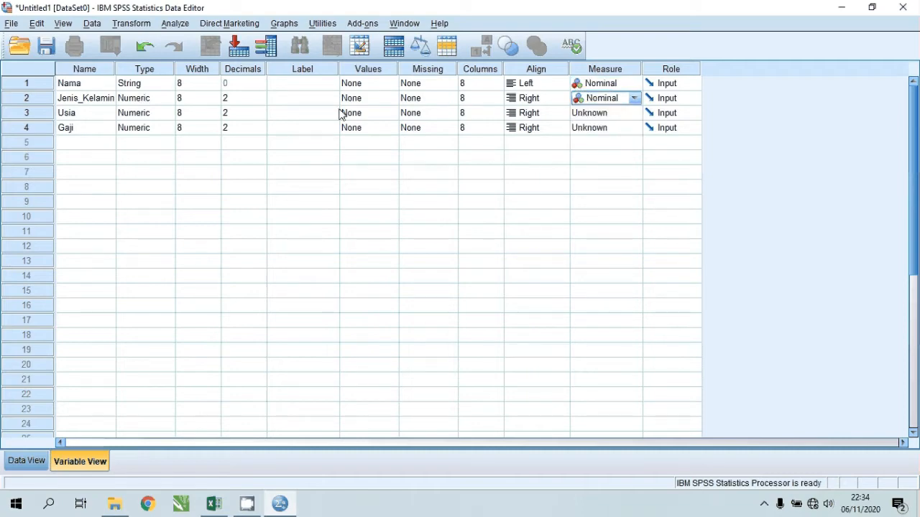
# - Set the decimals of the Jenis_Kelamin, Usia and Gaji variables to 0
pyautogui.click(260, 102)
pyautogui.click(261, 102)
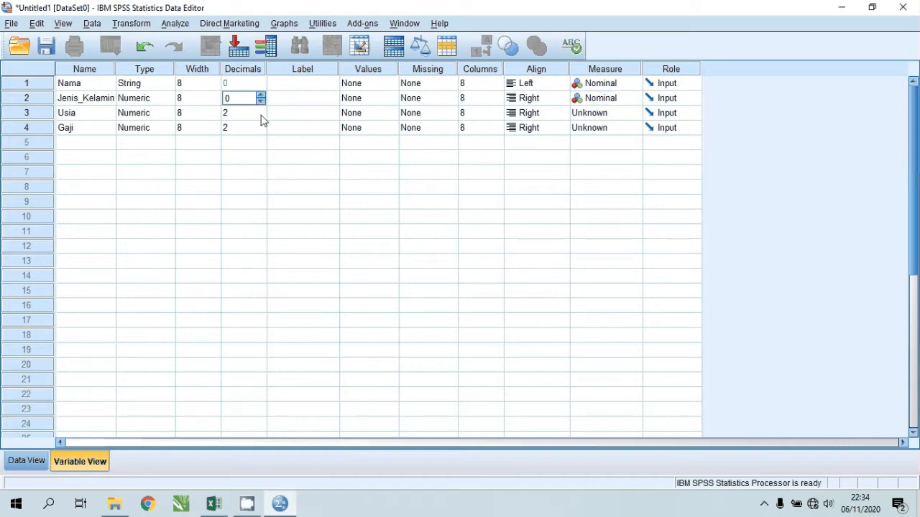
pyautogui.click(261, 117)
pyautogui.click(261, 116)
pyautogui.click(260, 131)
pyautogui.click(260, 131)
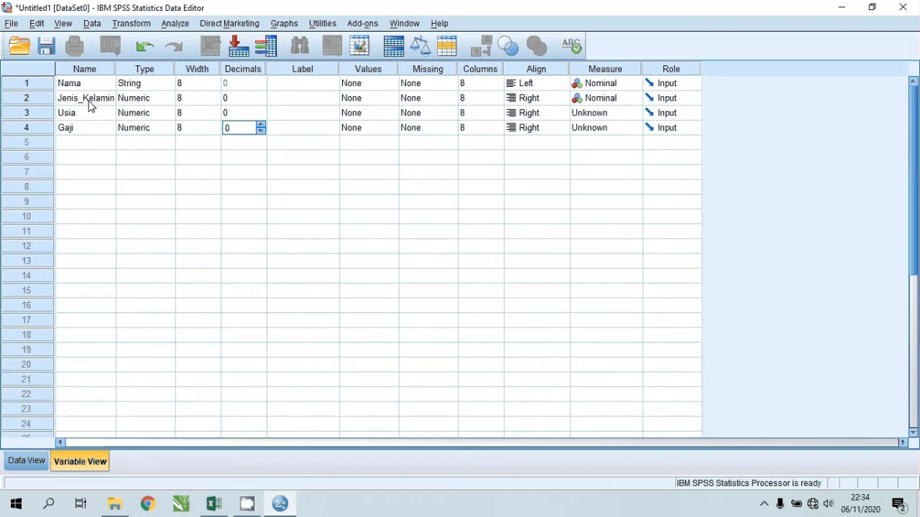
# - Switch to the Excel workbook and replace every "Pria" on Sheet1 with 1
pyautogui.click(213, 504)
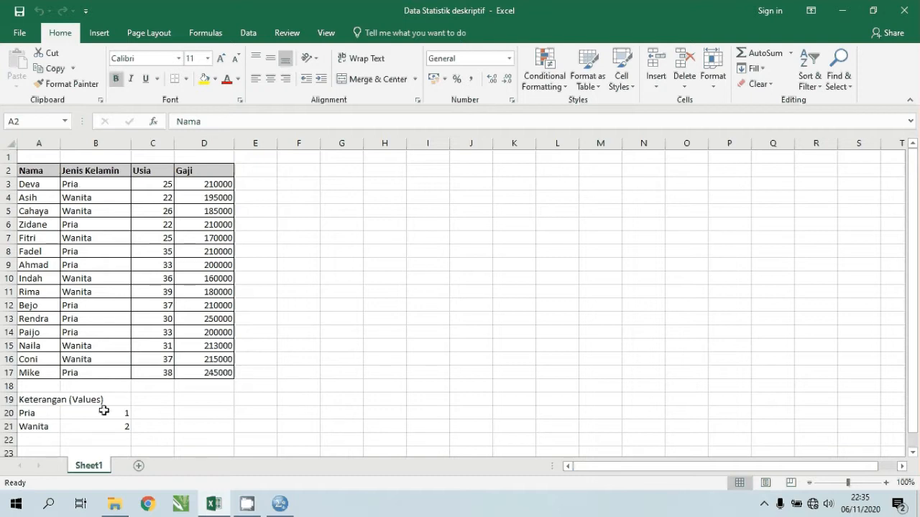
pyautogui.click(87, 188)
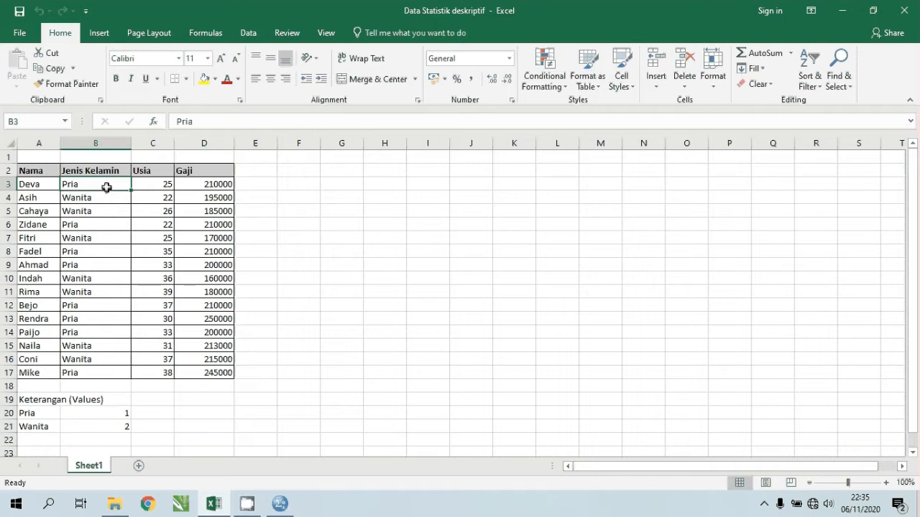
pyautogui.click(261, 225)
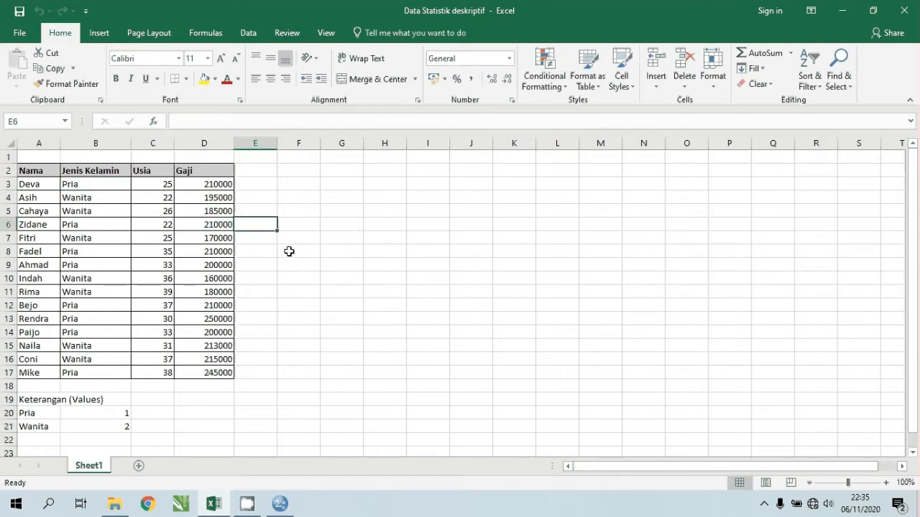
pyautogui.hotkey('ctrl', 'f')
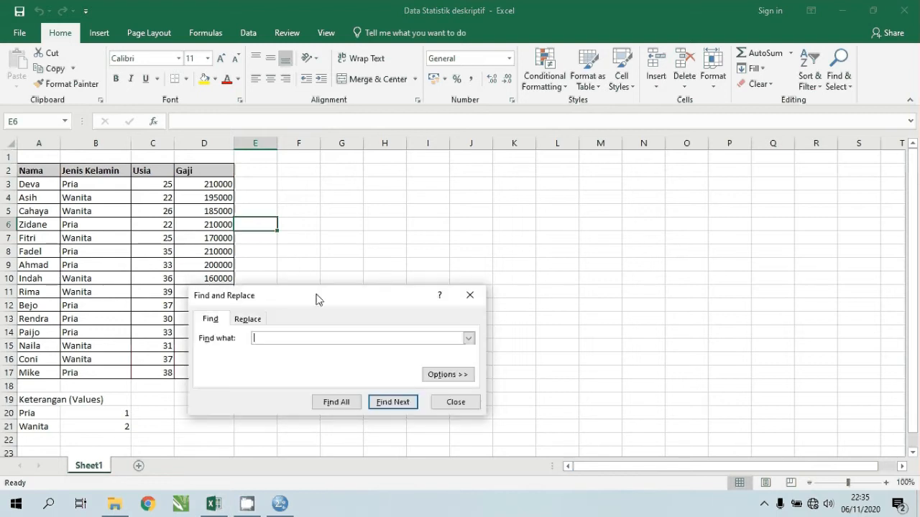
pyautogui.moveTo(318, 298); pyautogui.dragTo(446, 217)
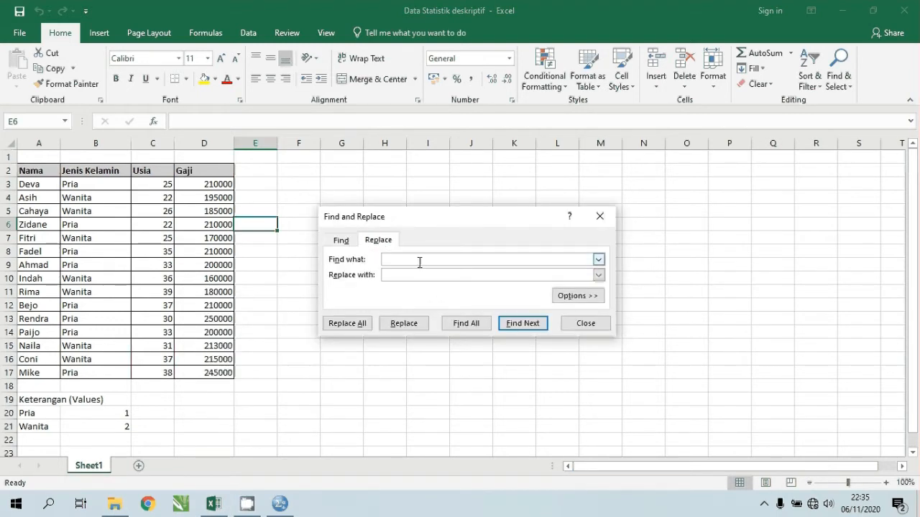
pyautogui.click(419, 260)
pyautogui.write('Pria')
pyautogui.click(407, 279)
pyautogui.write('1')
pyautogui.click(356, 325)
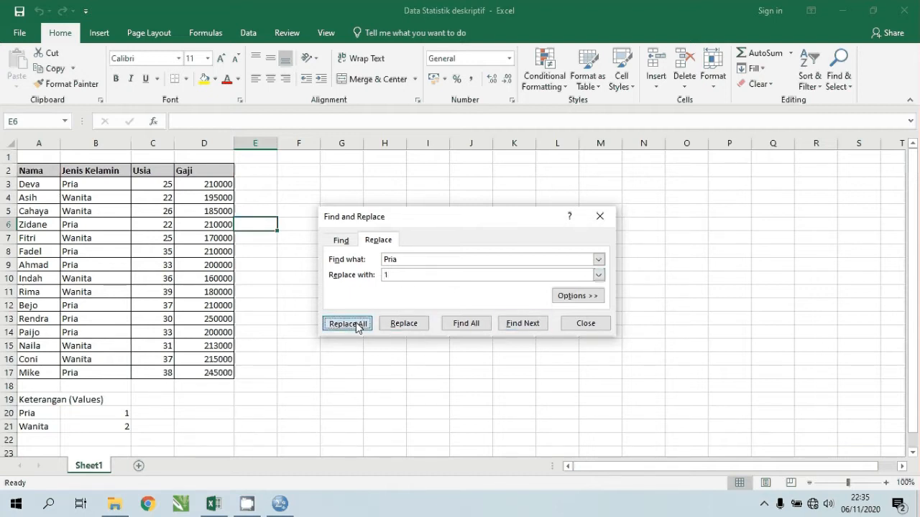
pyautogui.click(447, 291)
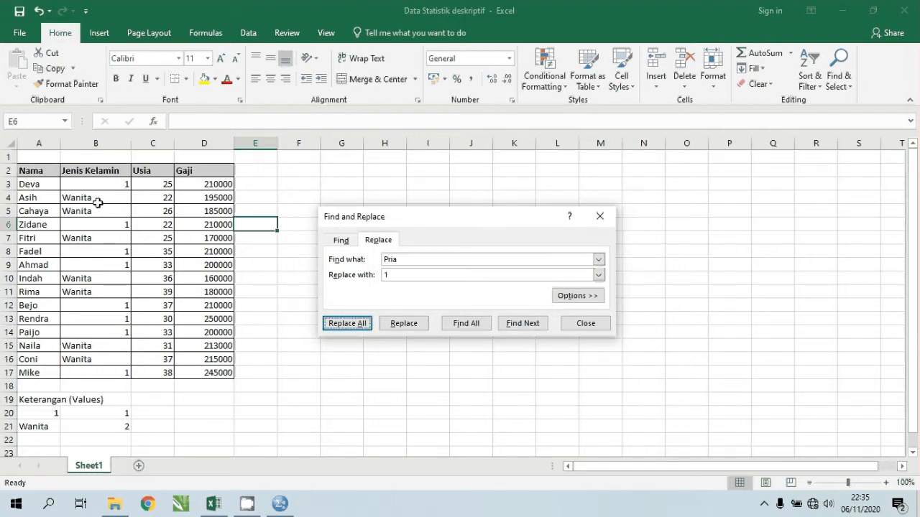
# - Replace every "Wanita" on the Excel sheet with 2, and close Find and Replace
pyautogui.moveTo(401, 259); pyautogui.dragTo(384, 263)
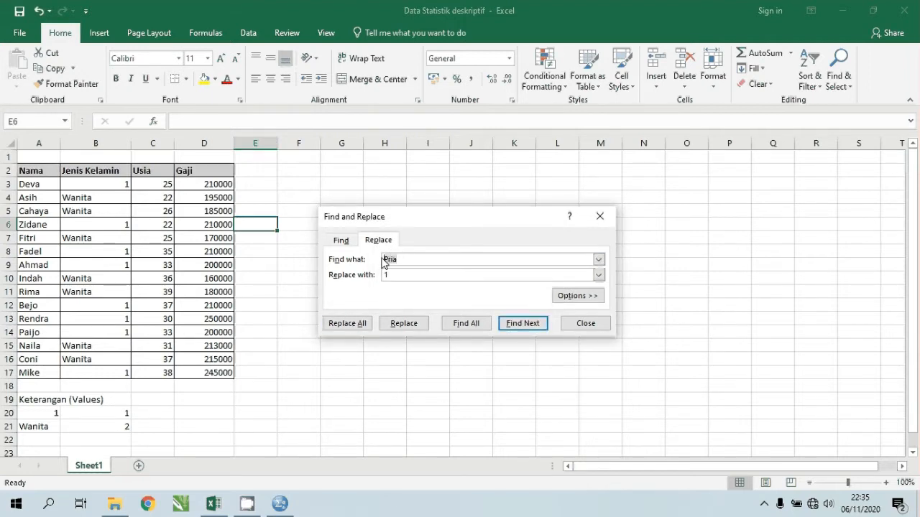
pyautogui.write('Wanita')
pyautogui.moveTo(391, 276); pyautogui.dragTo(379, 278)
pyautogui.write('2')
pyautogui.click(363, 327)
pyautogui.click(468, 289)
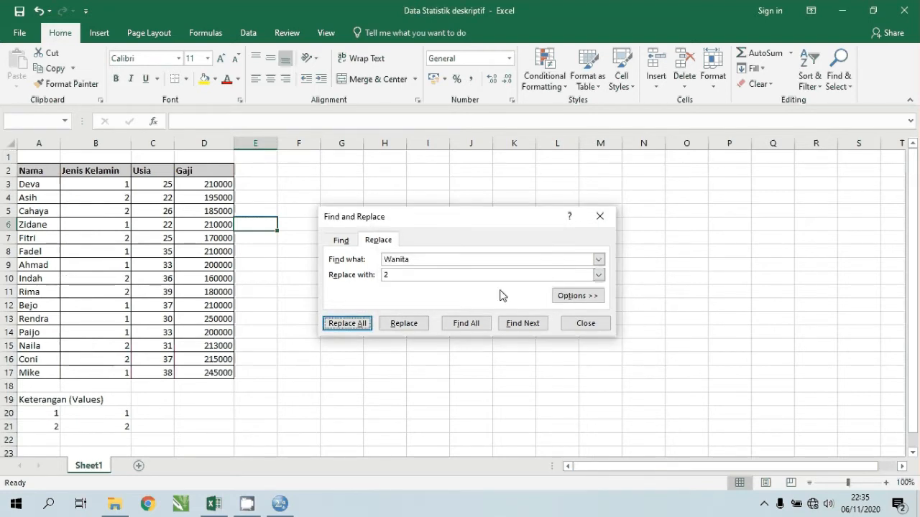
pyautogui.click(574, 327)
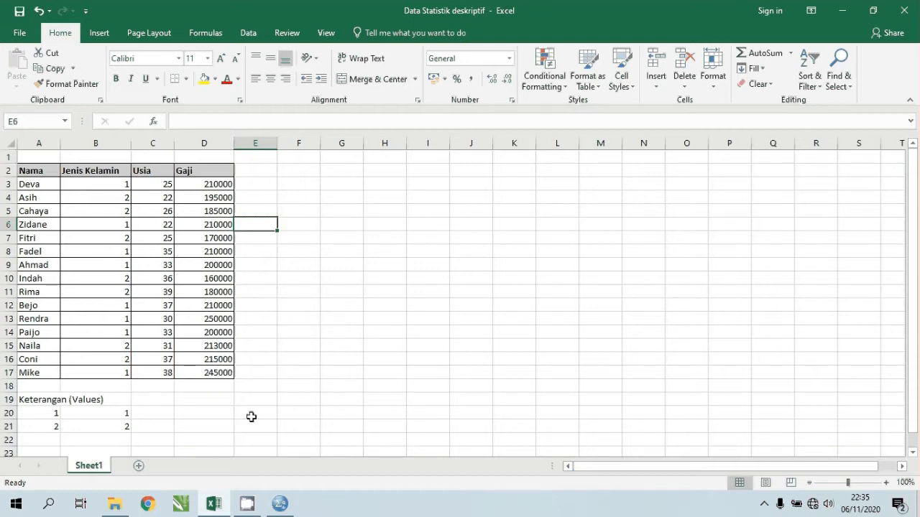
# - Switch to SPSS and set the measurement level of the Usia and Gaji variables to Scale
pyautogui.moveTo(279, 503)
pyautogui.click(282, 446)
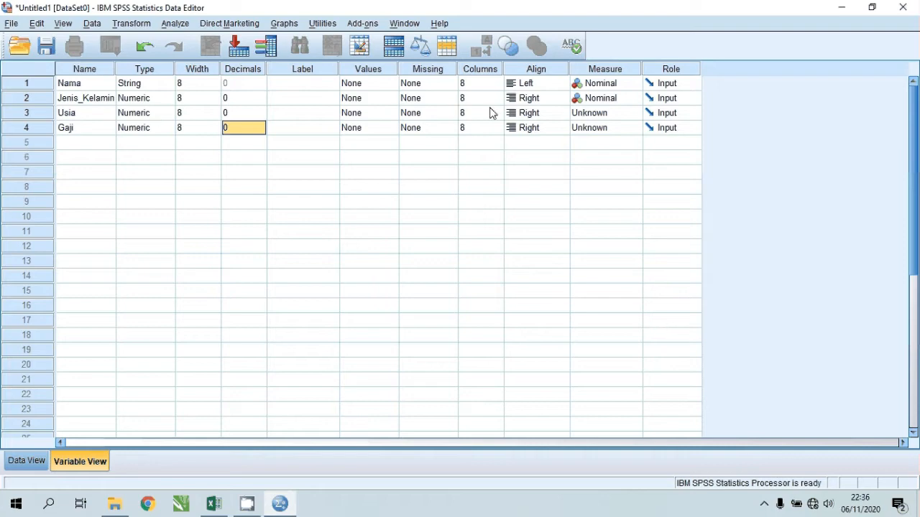
pyautogui.click(609, 119)
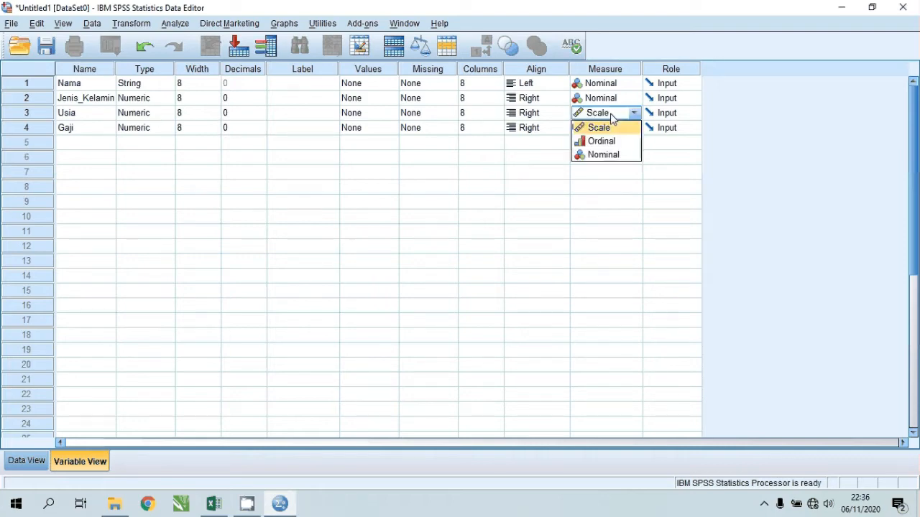
pyautogui.click(622, 131)
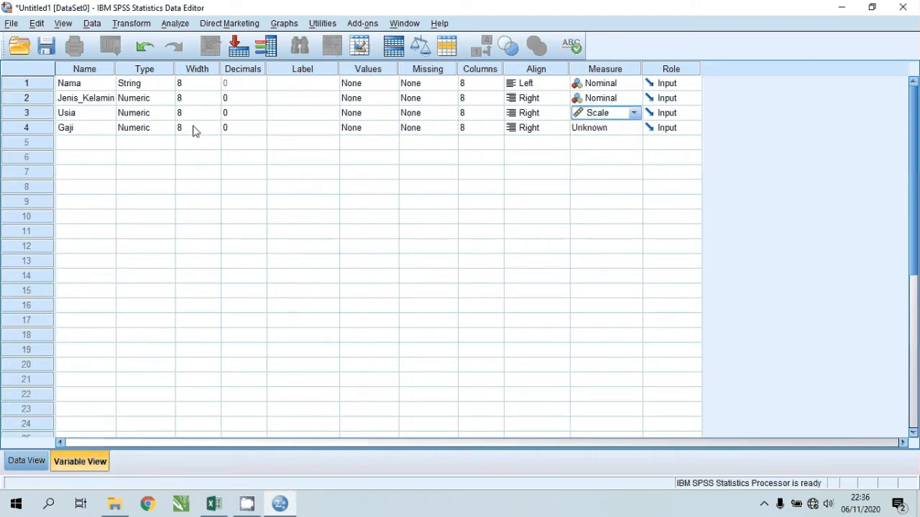
pyautogui.click(607, 129)
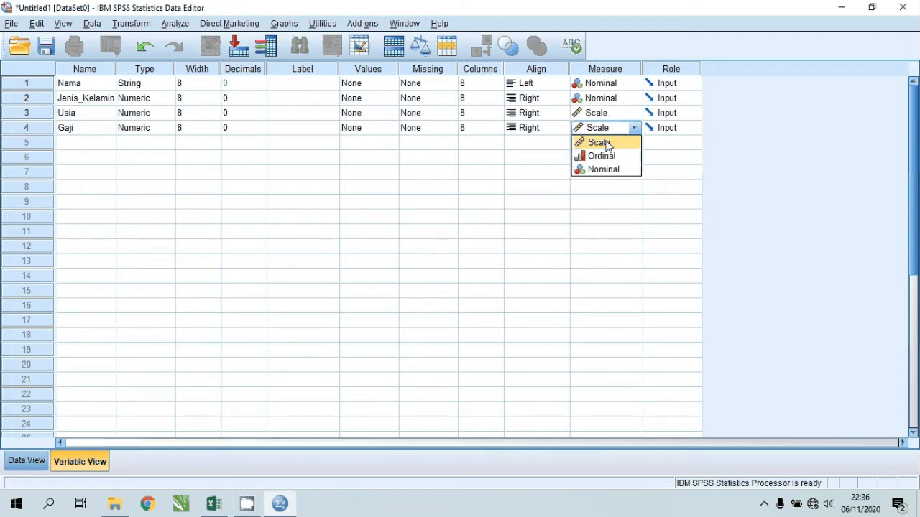
pyautogui.click(607, 143)
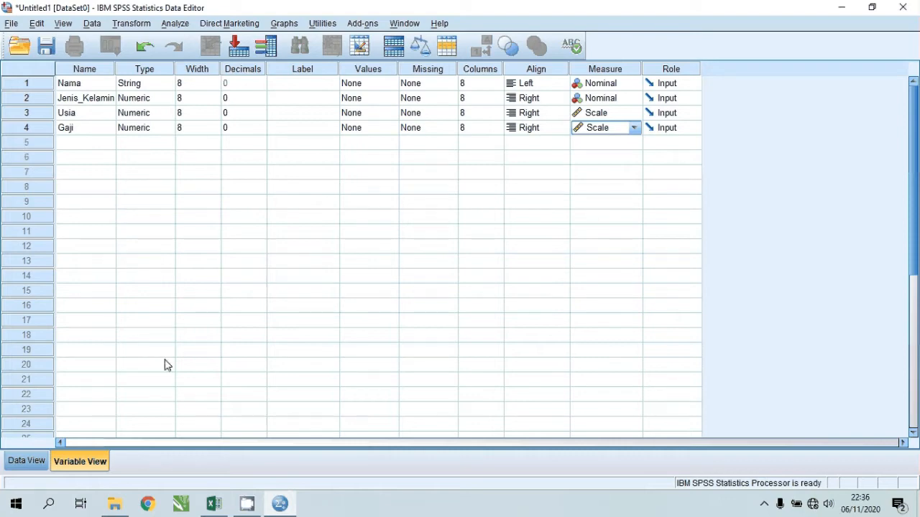
# - Widen the Jenis_Kelamin column in Data View and copy the names in Excel cells A3:A17 into the Nama column from row 1
pyautogui.click(27, 462)
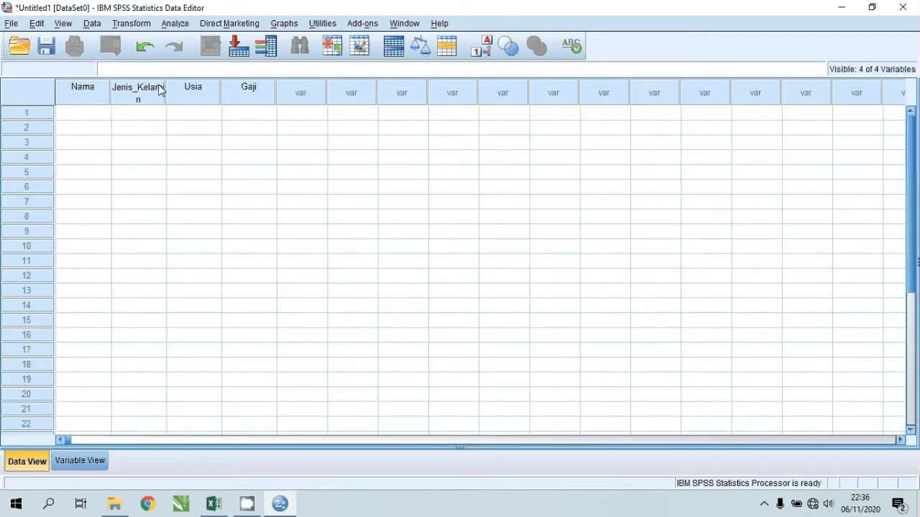
pyautogui.moveTo(166, 81); pyautogui.dragTo(183, 81)
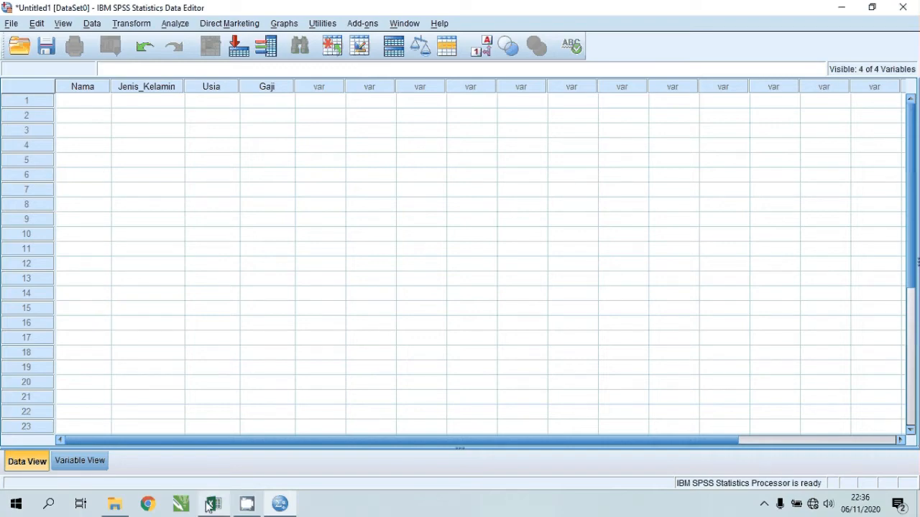
pyautogui.moveTo(208, 508)
pyautogui.click(223, 476)
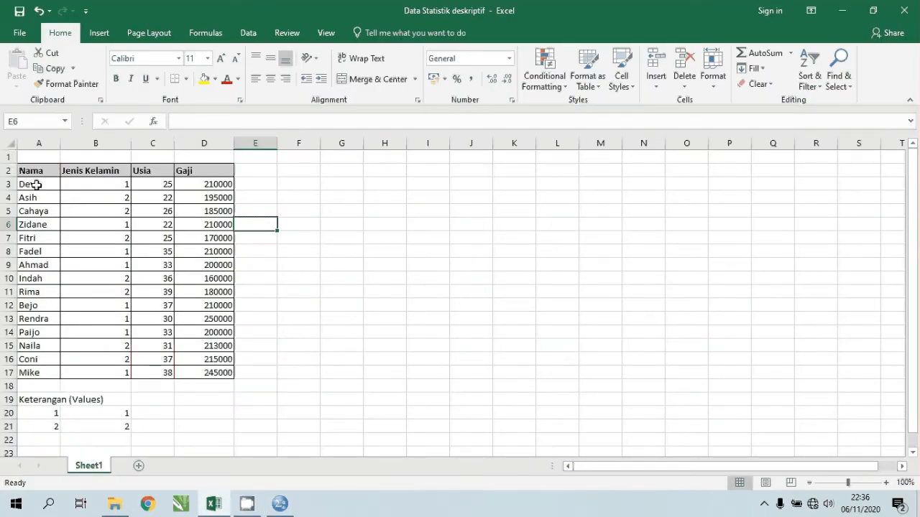
pyautogui.moveTo(25, 186); pyautogui.dragTo(45, 370)
pyautogui.hotkey('ctrl', 'c')
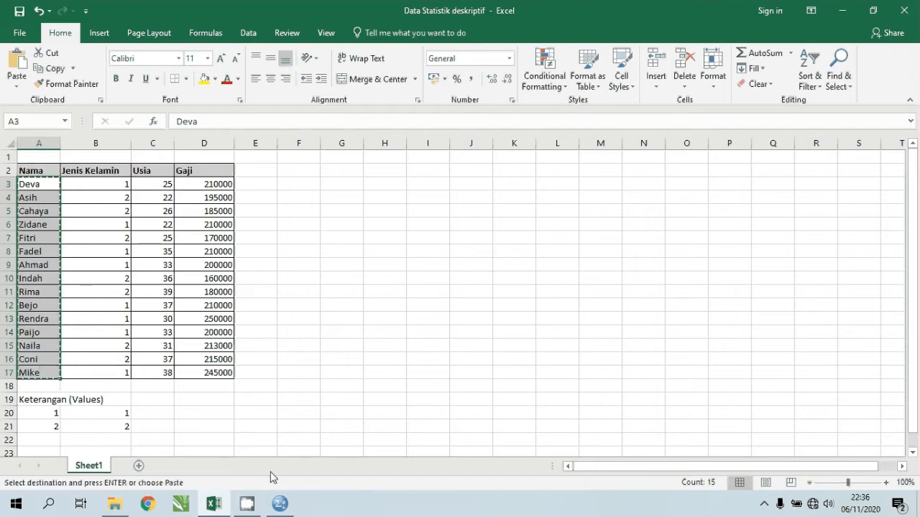
pyautogui.click(266, 474)
pyautogui.click(72, 104)
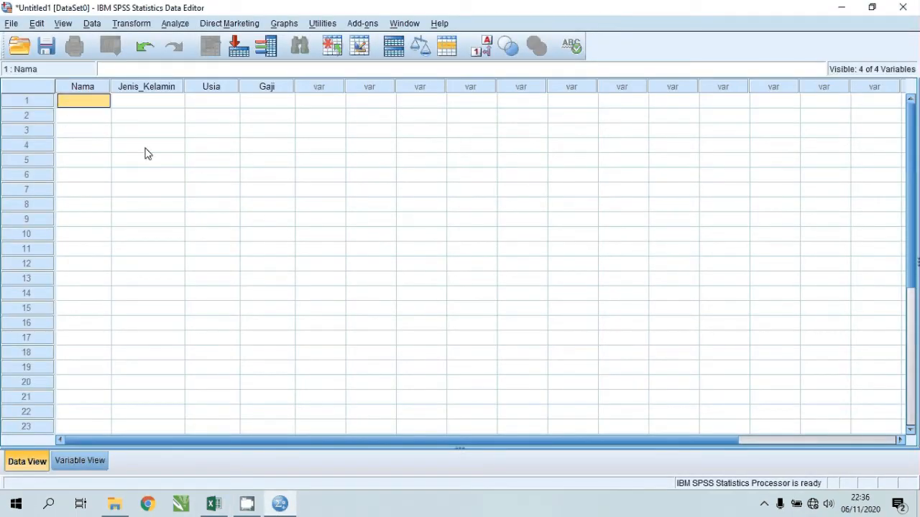
pyautogui.hotkey('ctrl', 'v')
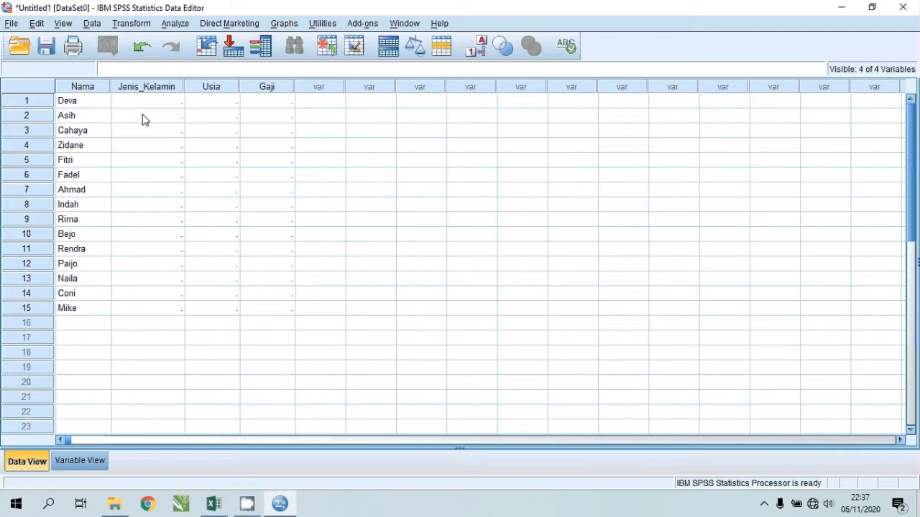
# - Copy the gender codes in Excel cells B3:B17 into the SPSS Jenis_Kelamin column, starting at row 1
pyautogui.click(210, 498)
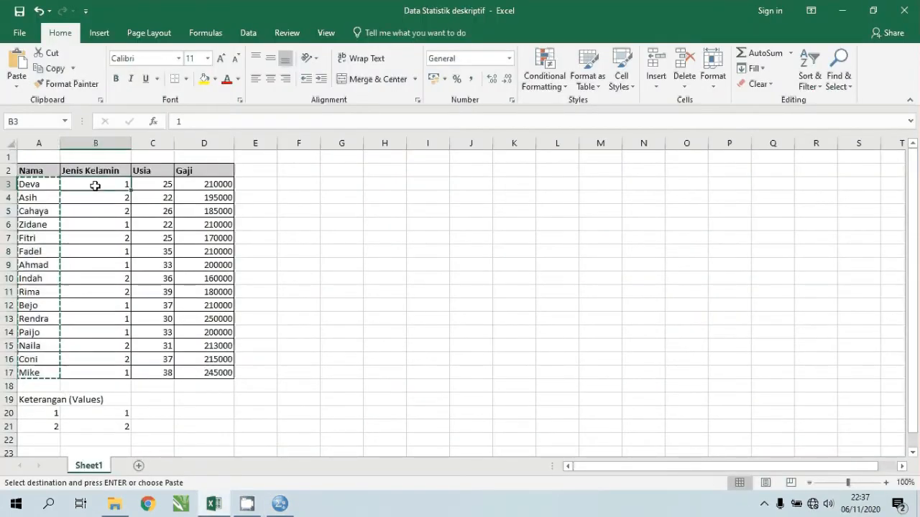
pyautogui.moveTo(94, 184); pyautogui.dragTo(105, 371)
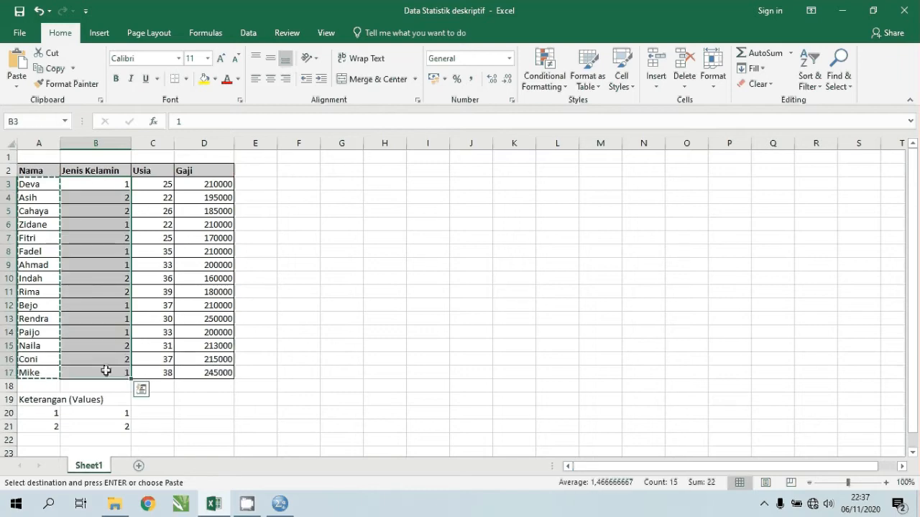
pyautogui.hotkey('ctrl', 'c')
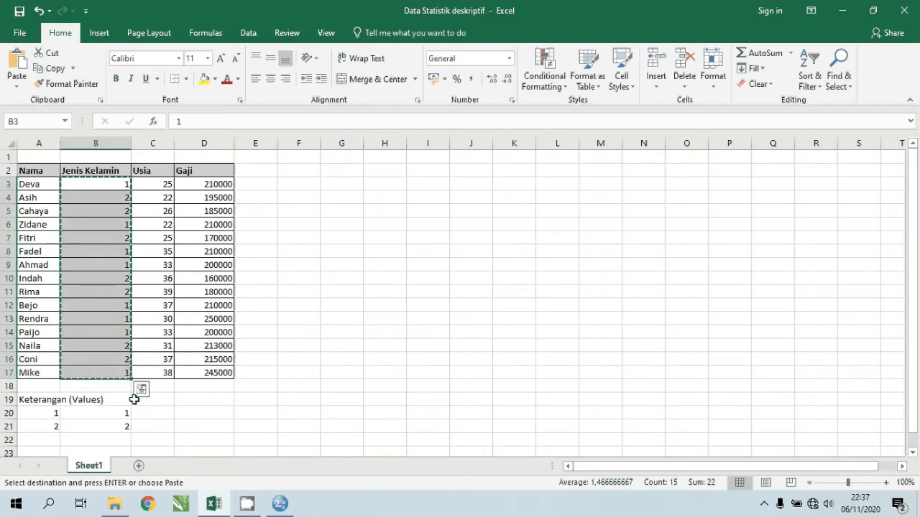
pyautogui.click(280, 504)
pyautogui.click(144, 101)
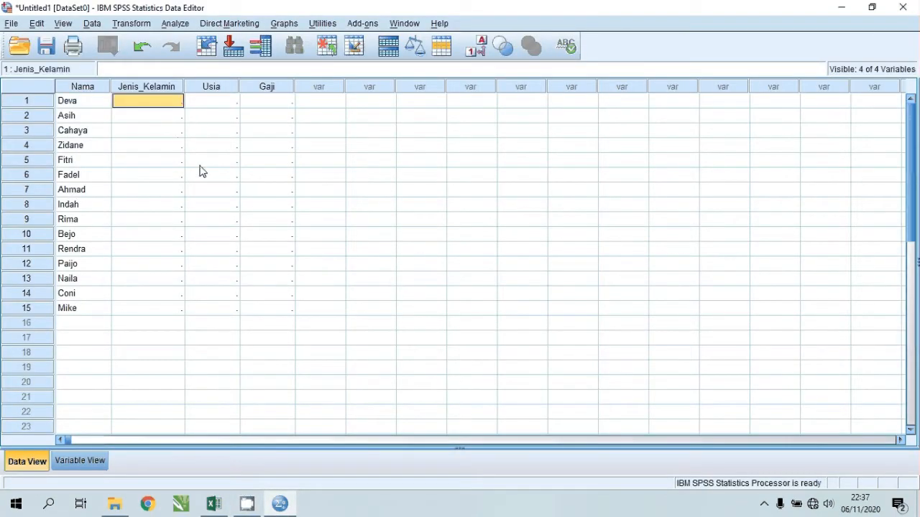
pyautogui.hotkey('ctrl', 'v')
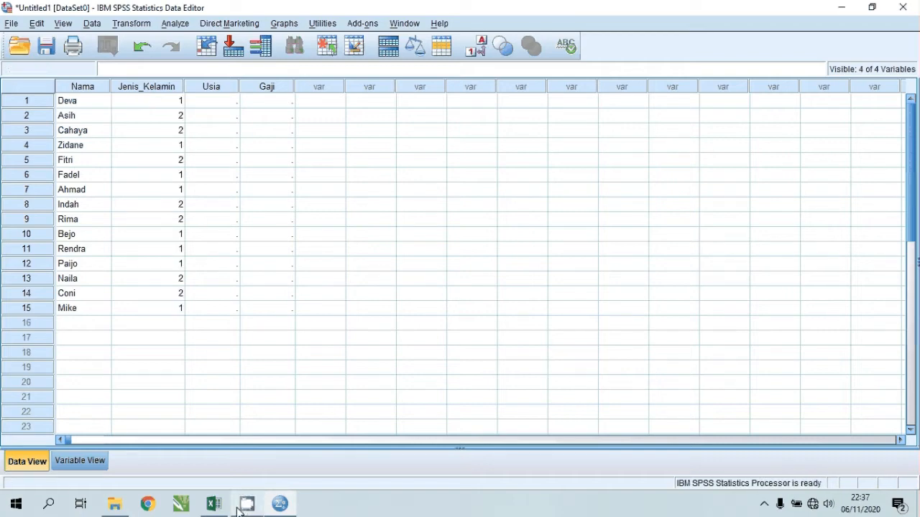
# - Copy the ages in Excel cells C3:C17 into the SPSS Usia column, starting at row 1
pyautogui.moveTo(222, 510)
pyautogui.click(224, 460)
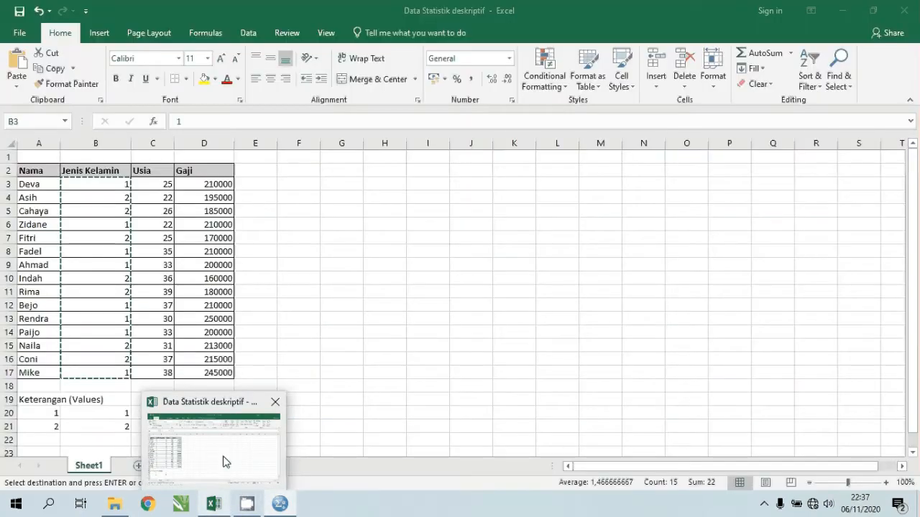
pyautogui.moveTo(152, 185); pyautogui.dragTo(160, 377)
pyautogui.hotkey('ctrl', 'c')
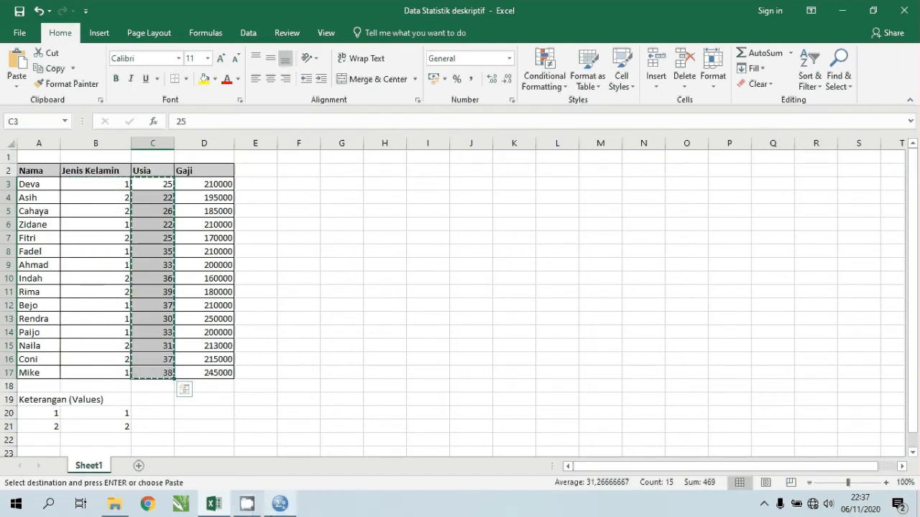
pyautogui.click(280, 503)
pyautogui.click(206, 104)
pyautogui.hotkey('ctrl', 'v')
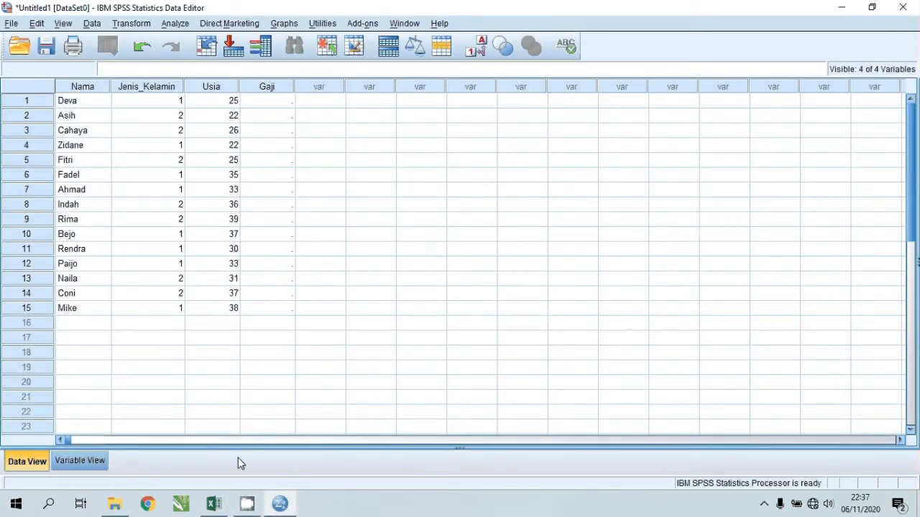
# - Copy the salaries in Excel cells D3:D17 into the SPSS Gaji column, starting at row 1
pyautogui.click(215, 504)
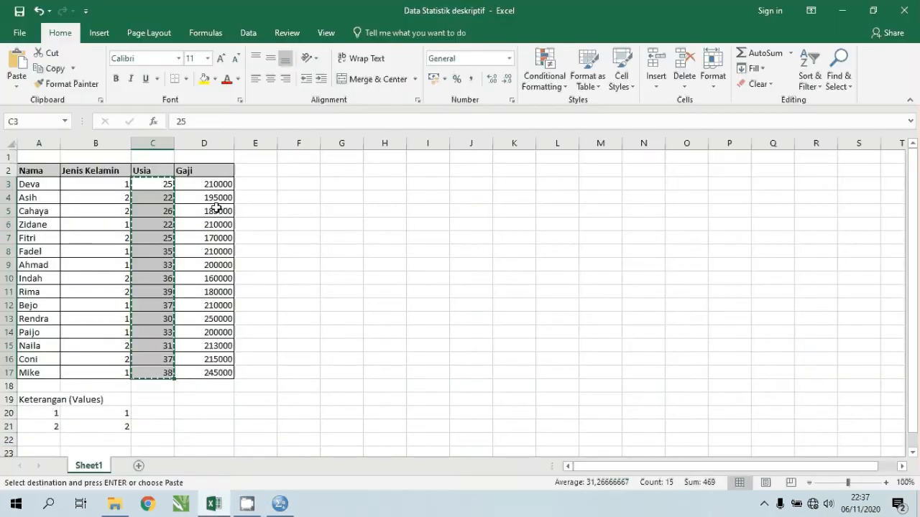
pyautogui.moveTo(200, 185); pyautogui.dragTo(225, 372)
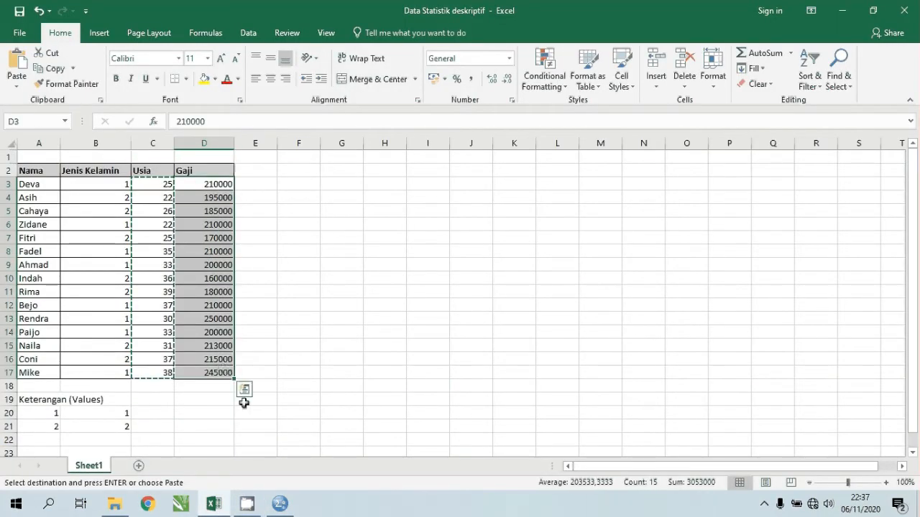
pyautogui.hotkey('ctrl', 'c')
pyautogui.click(281, 503)
pyautogui.click(258, 104)
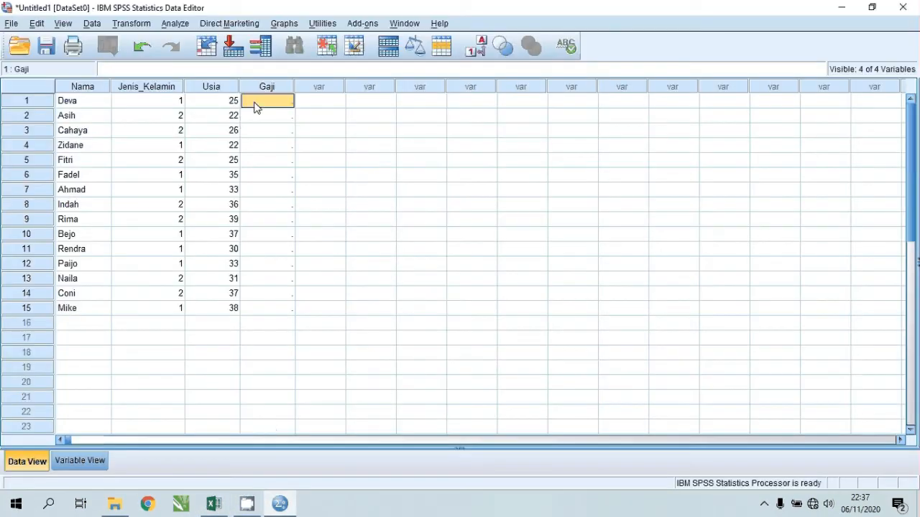
pyautogui.hotkey('ctrl', 'v')
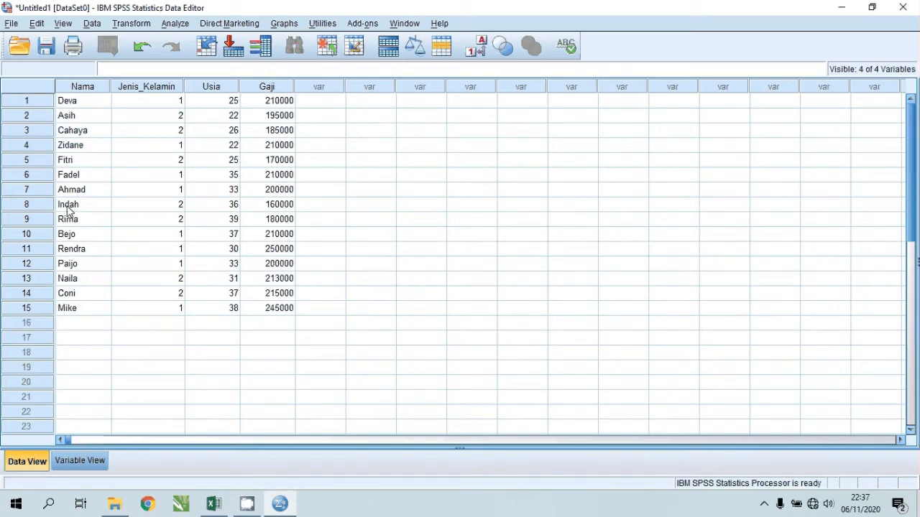
# - Open the value labels of the Jenis_Kelamin variable and add the label Pria for value 1
pyautogui.click(80, 462)
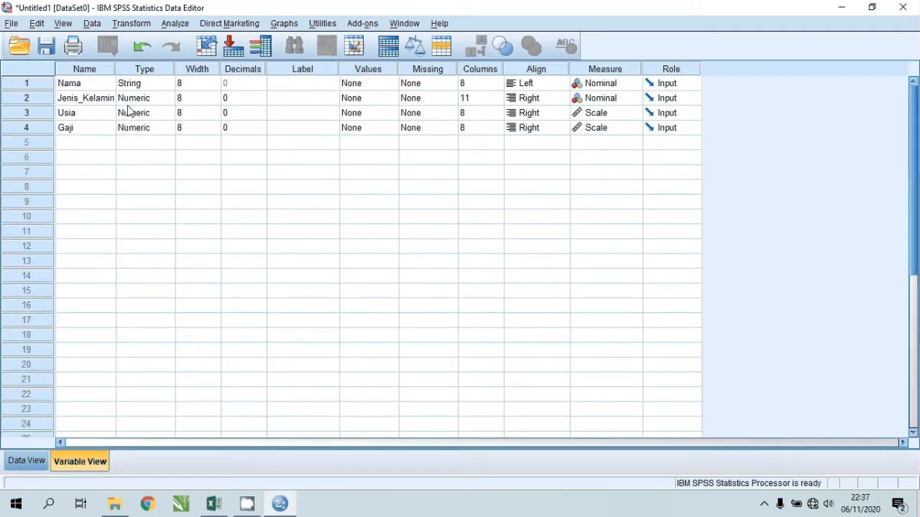
pyautogui.click(391, 99)
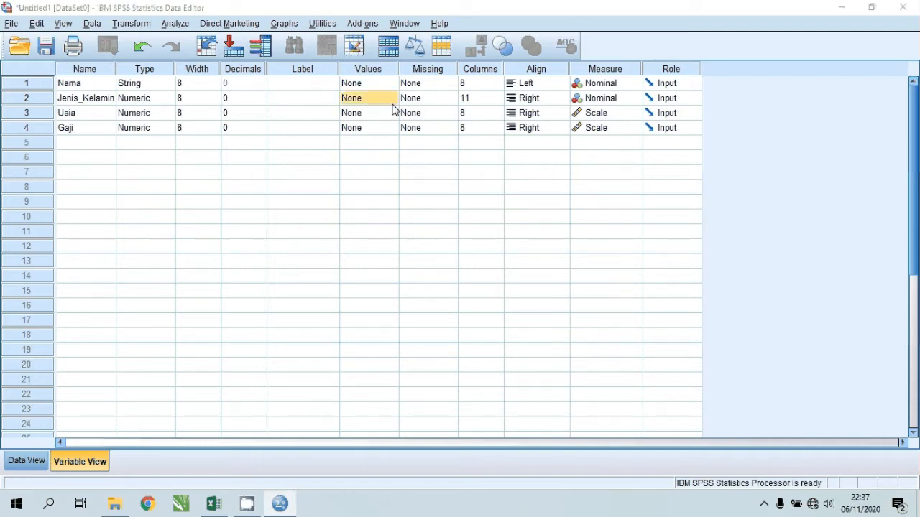
pyautogui.click(392, 99)
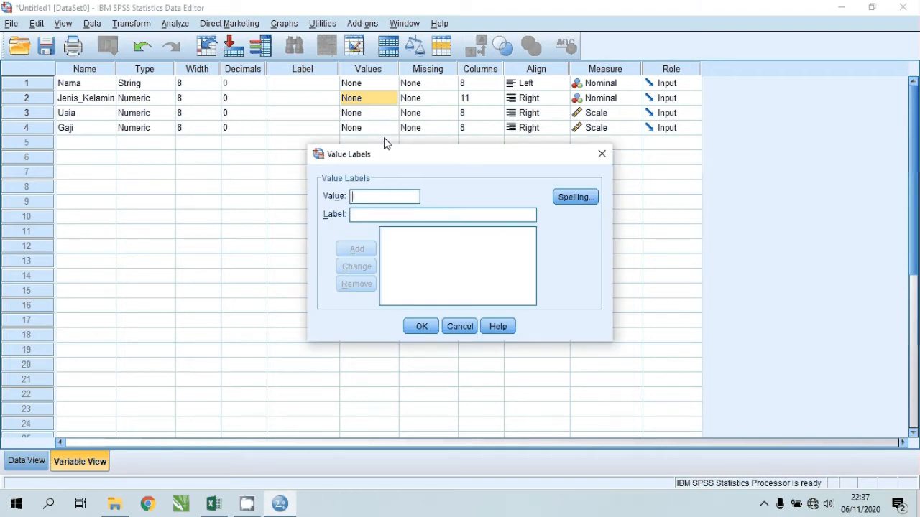
pyautogui.click(368, 195)
pyautogui.write('1')
pyautogui.click(380, 214)
pyautogui.write('Pria')
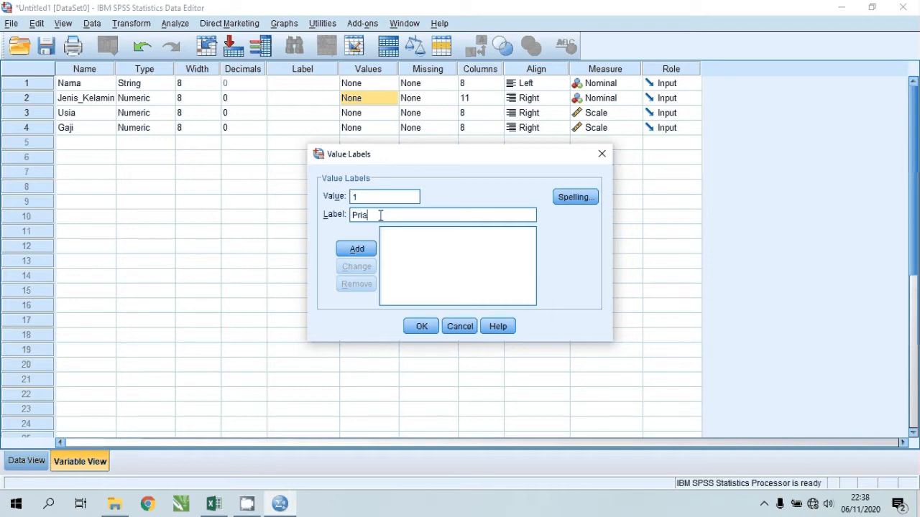
pyautogui.click(363, 248)
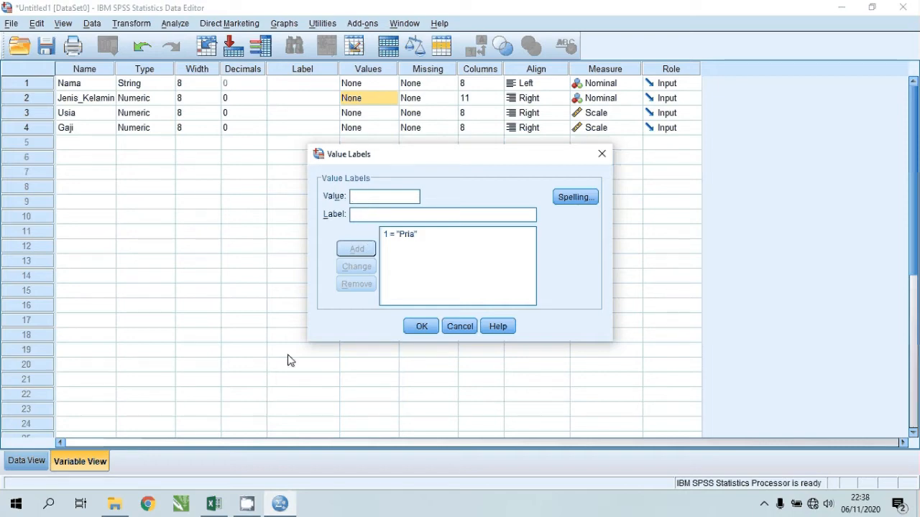
# - Add the label Wanita for value 2 of Jenis_Kelamin and accept the value labels
pyautogui.write('2')
pyautogui.click(382, 213)
pyautogui.write('Wanita')
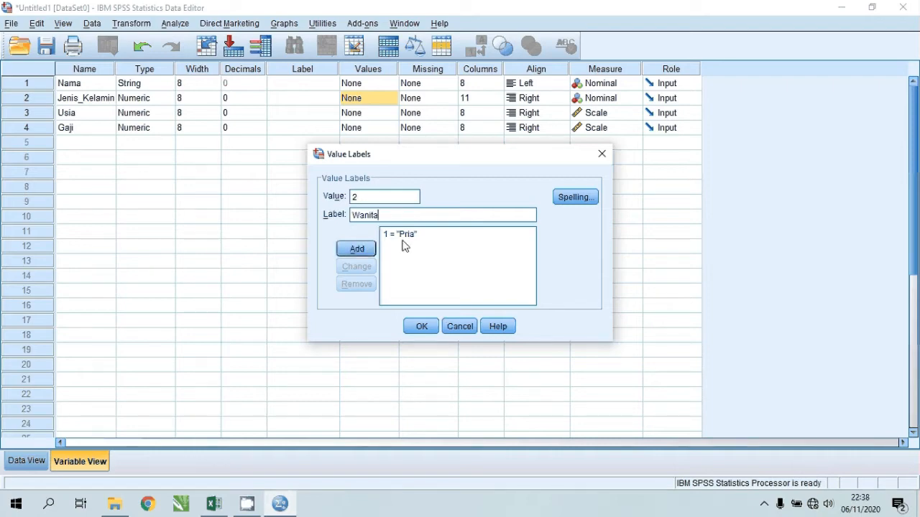
pyautogui.click(355, 248)
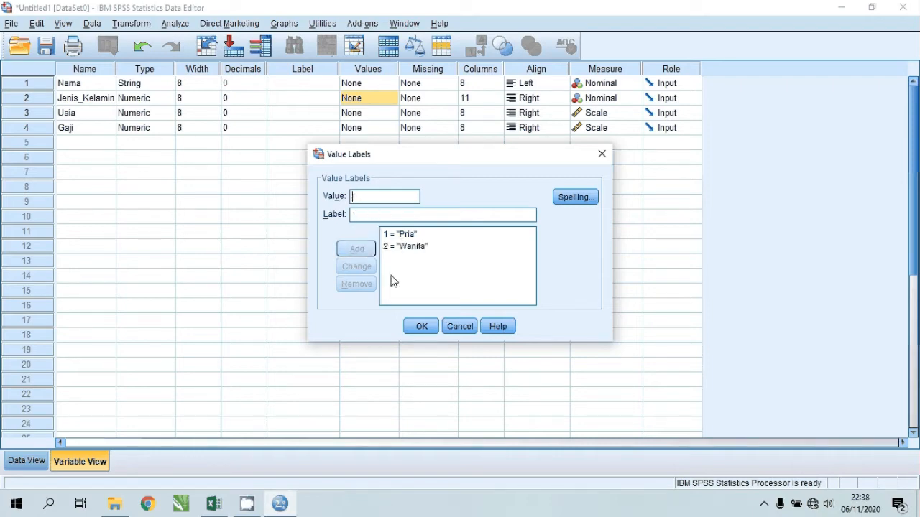
pyautogui.click(424, 325)
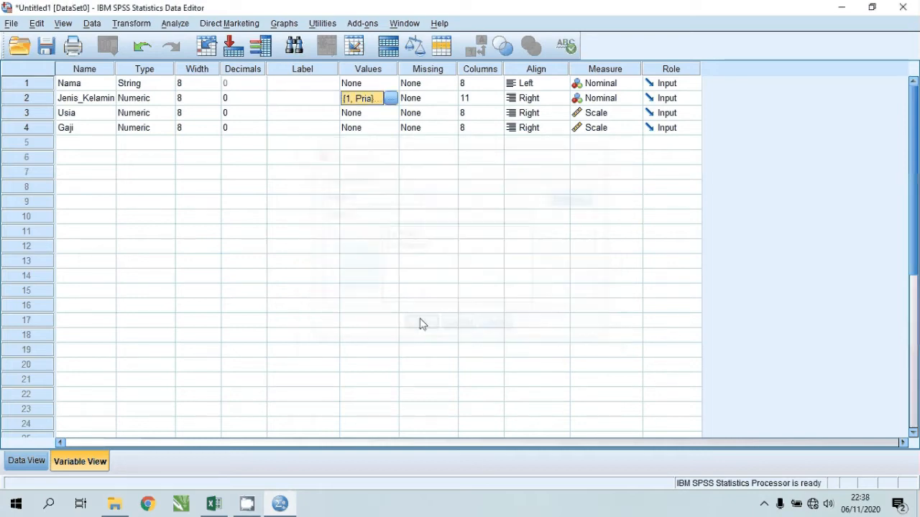
# - Check the Jenis_Kelamin labels in Data View by toggling the value label display, ending with the numeric codes shown
pyautogui.click(27, 461)
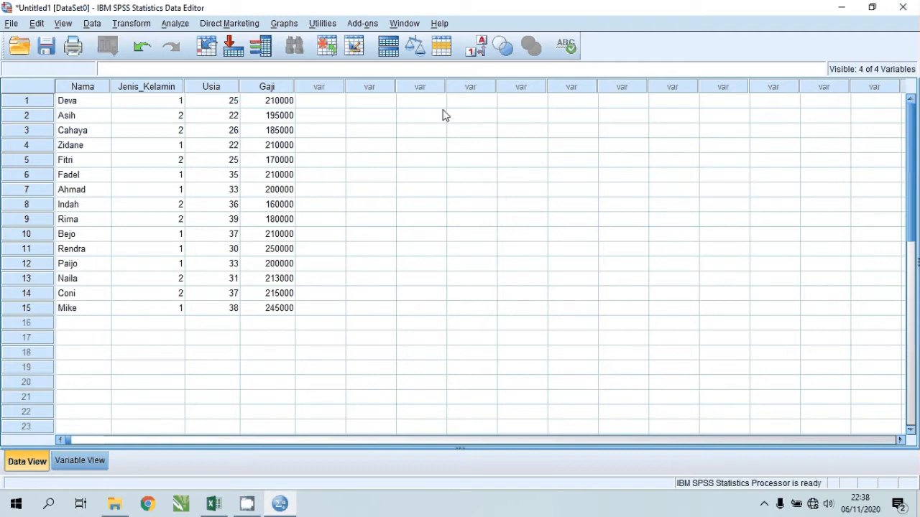
pyautogui.click(476, 52)
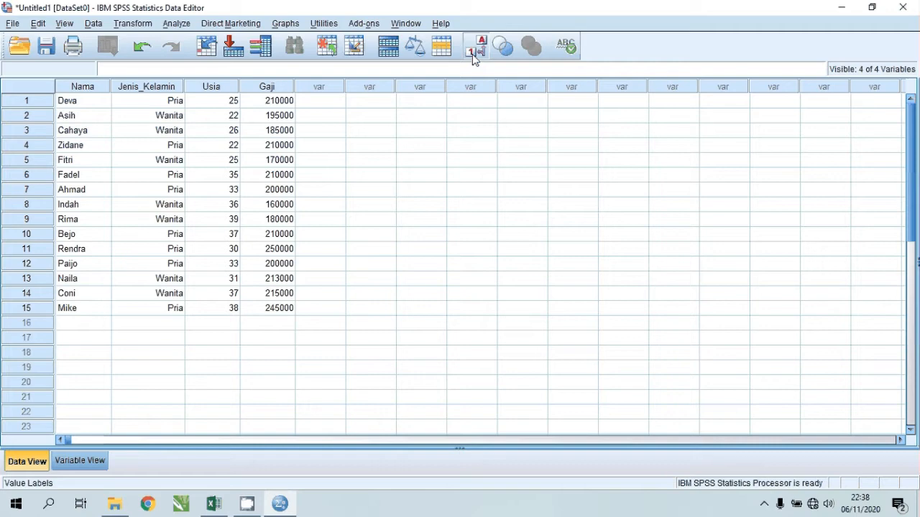
pyautogui.click(474, 57)
pyautogui.click(474, 56)
pyautogui.click(473, 56)
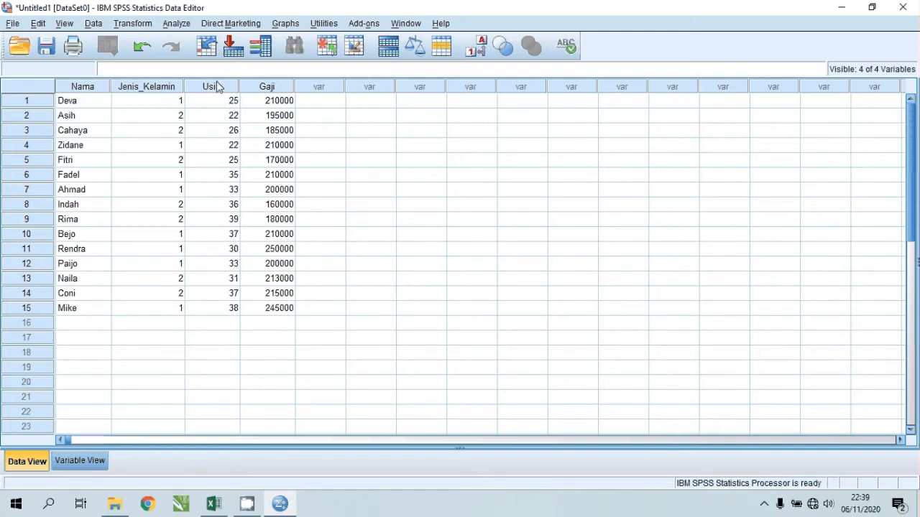
# - Create a simple bar chart of case counts, summarised for groups of cases, with Jenis_Kelamin as the category axis
pyautogui.click(286, 26)
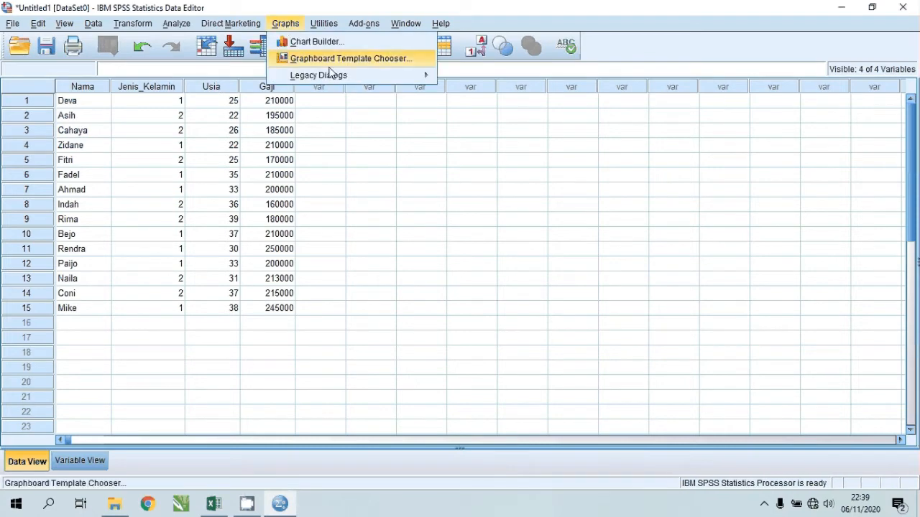
pyautogui.moveTo(372, 77)
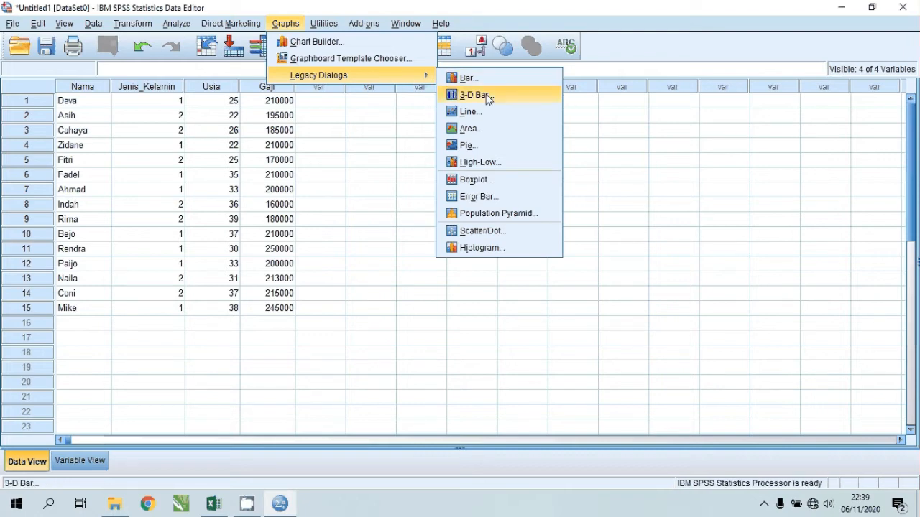
pyautogui.click(502, 86)
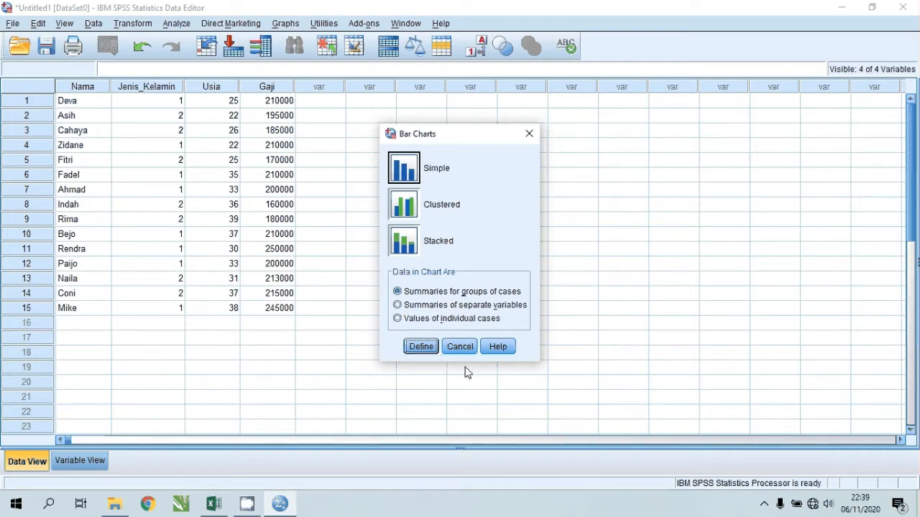
pyautogui.click(422, 347)
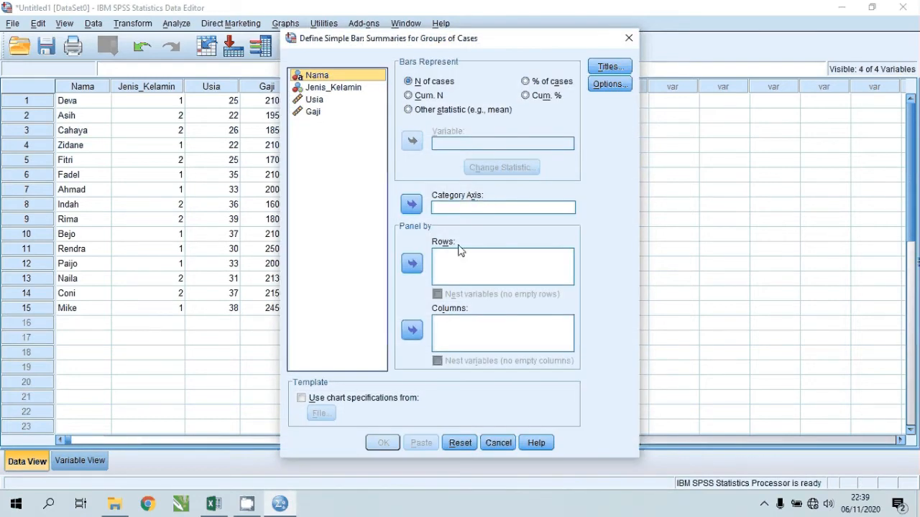
pyautogui.click(354, 88)
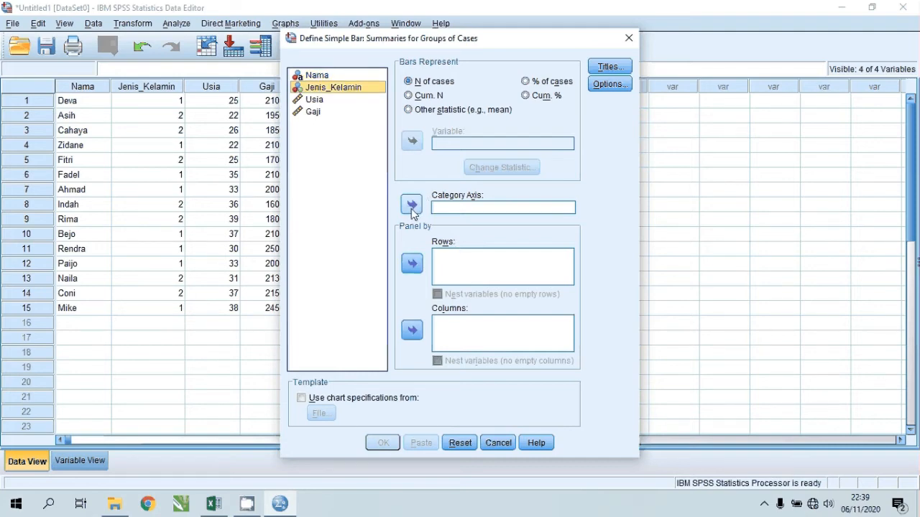
pyautogui.click(413, 208)
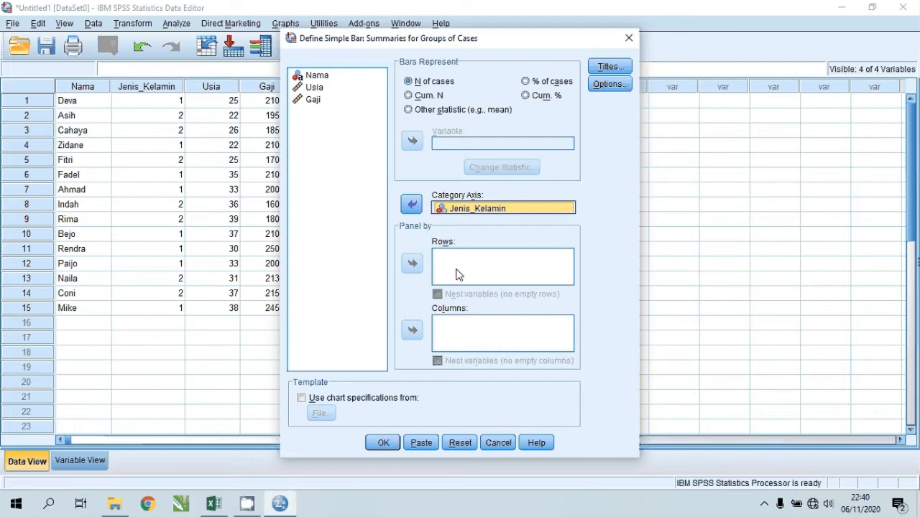
pyautogui.click(383, 444)
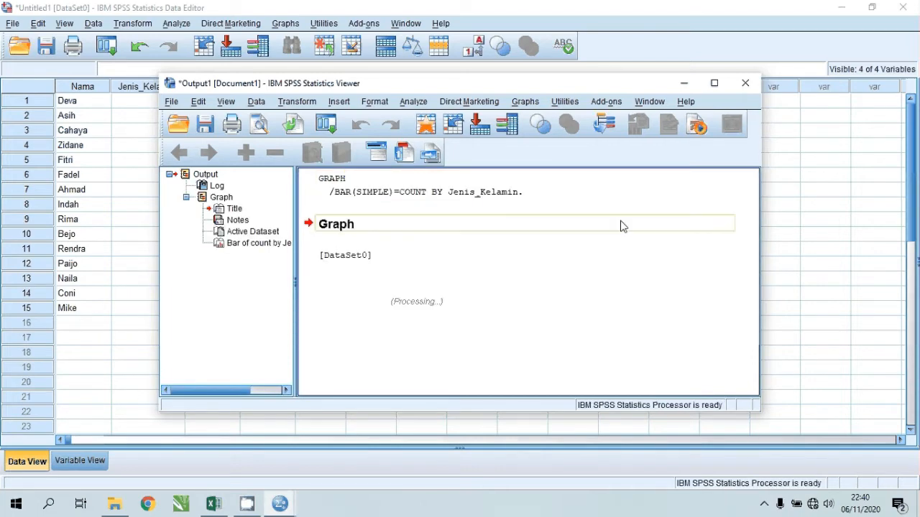
# - Maximize the output viewer and use the chart editor's data label mode to label the Pria and Wanita bars with their counts
pyautogui.click(714, 84)
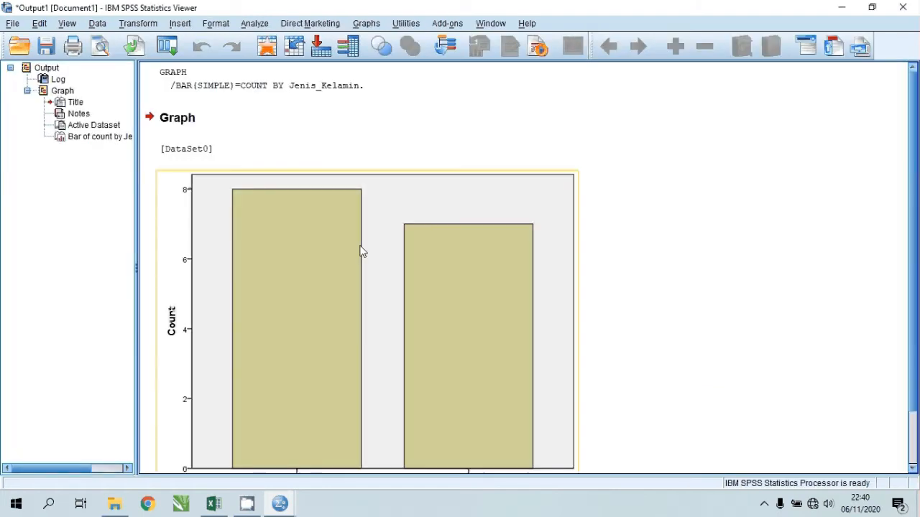
pyautogui.scroll(-3, 343, 249)
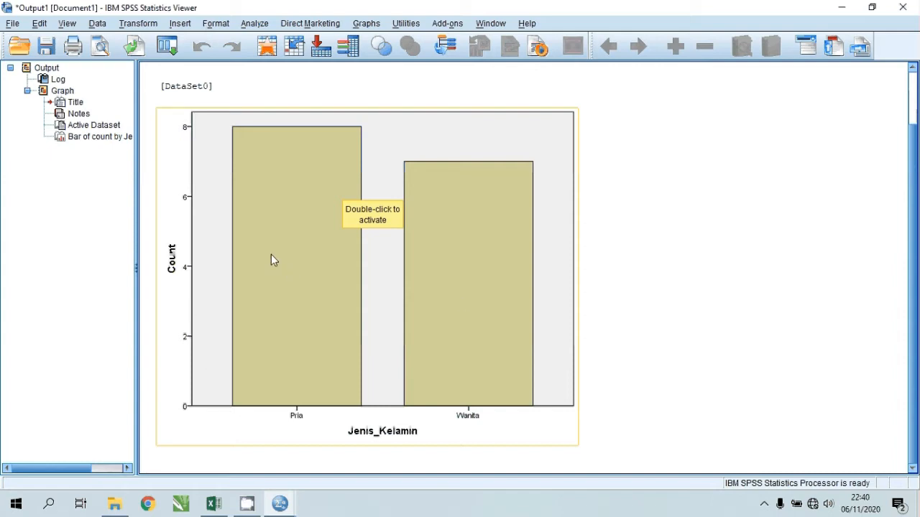
pyautogui.click(317, 230)
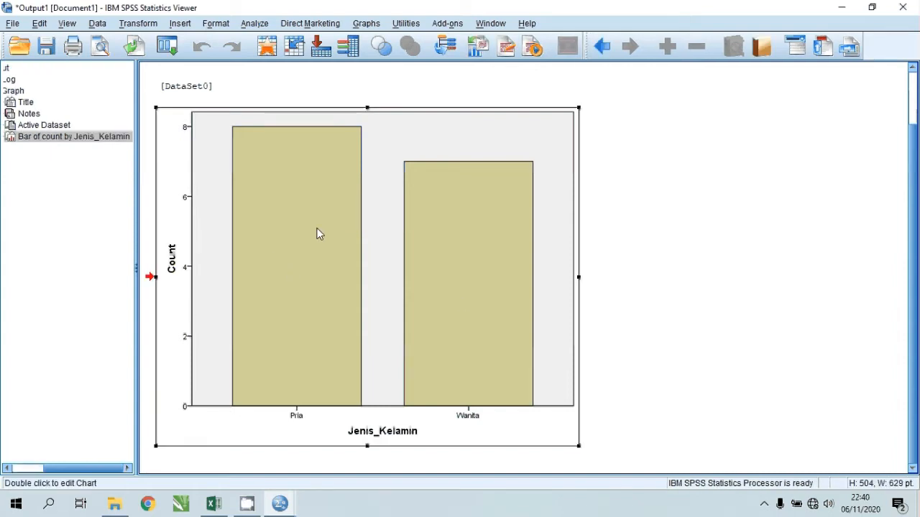
pyautogui.doubleClick(322, 237)
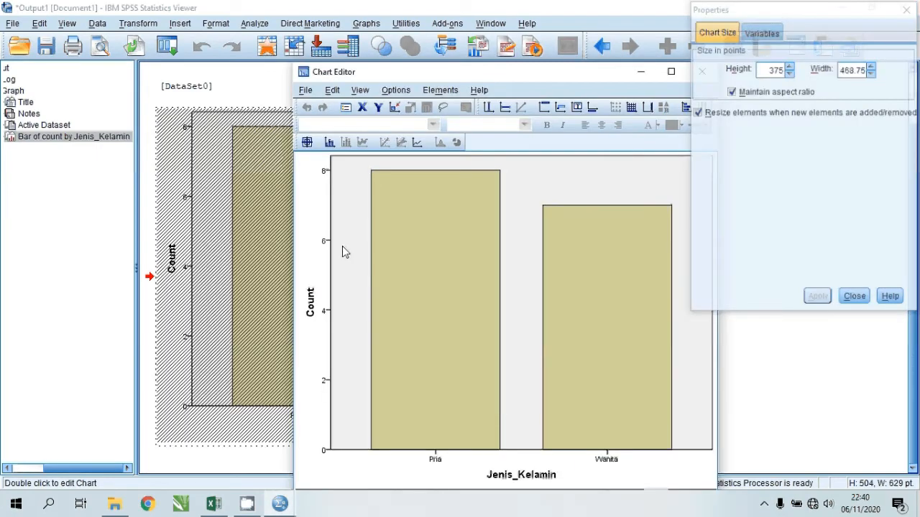
pyautogui.click(853, 297)
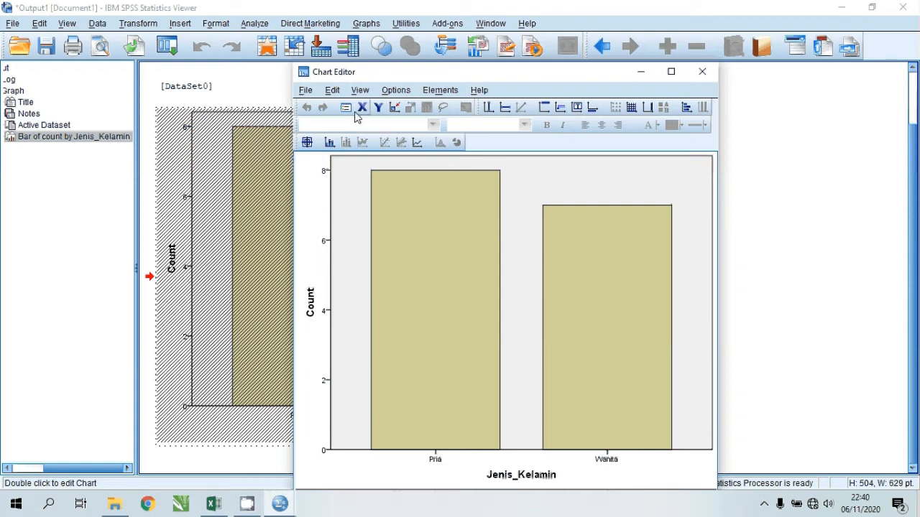
pyautogui.click(311, 143)
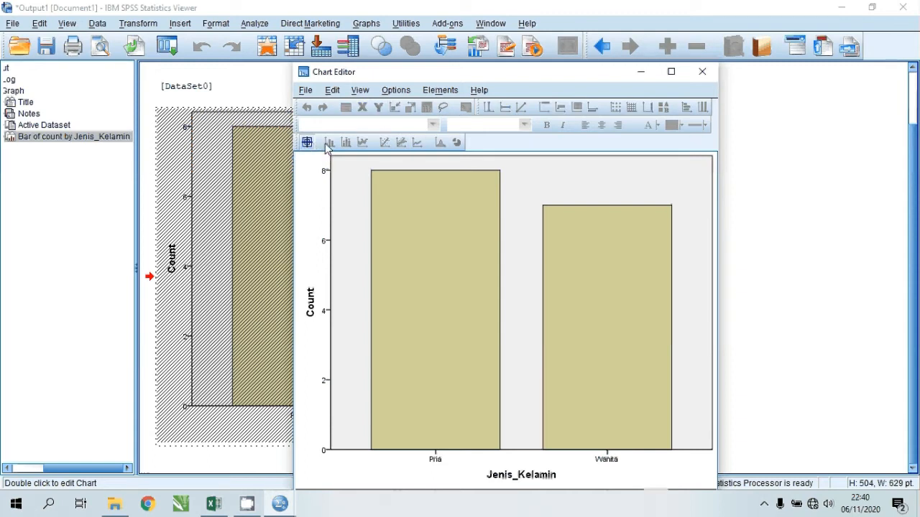
pyautogui.click(410, 237)
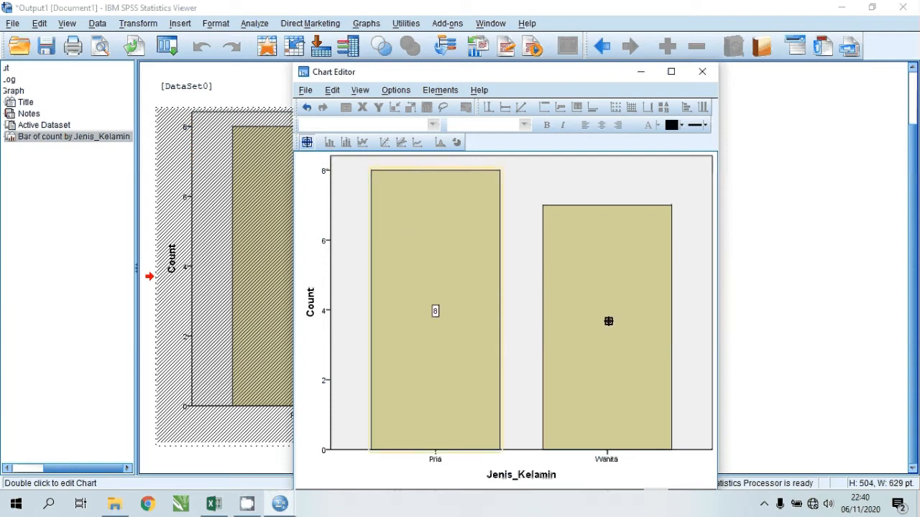
pyautogui.click(608, 320)
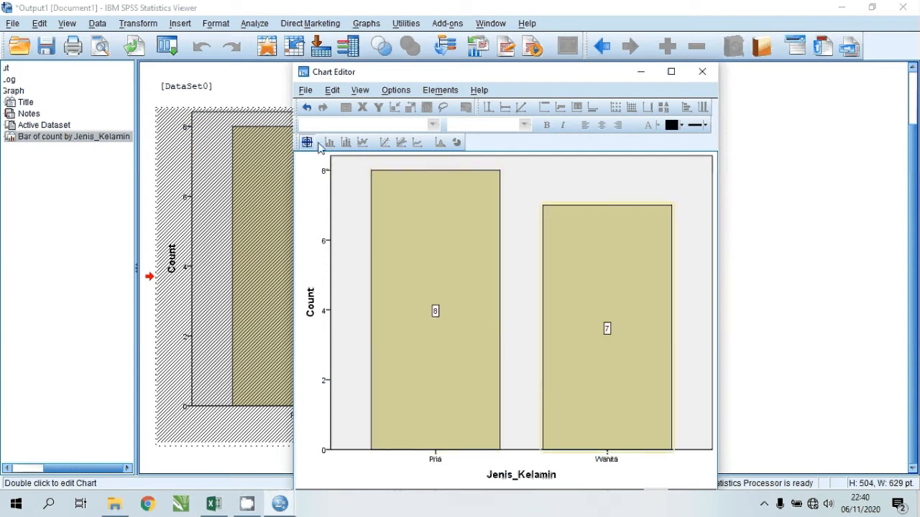
pyautogui.click(698, 74)
pyautogui.click(651, 327)
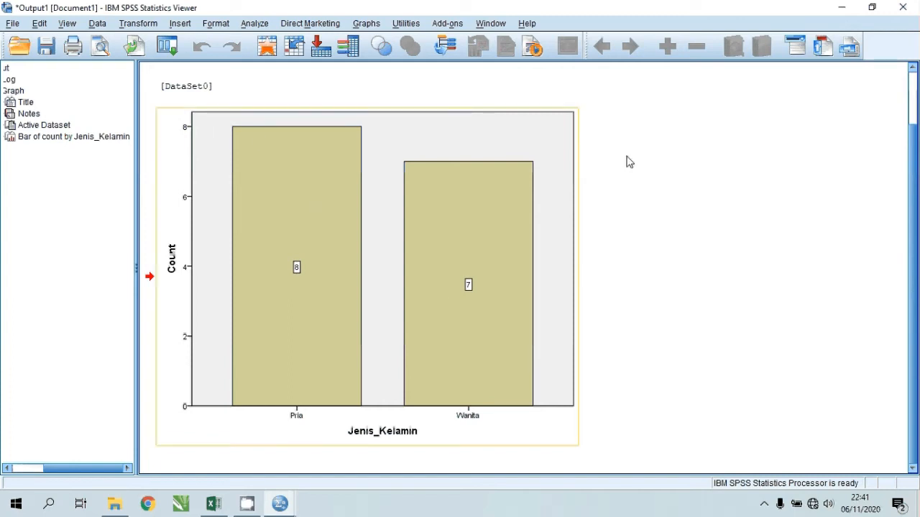
# - Create a pie chart of case counts, summarised for groups of cases, with slices defined by Jenis_Kelamin
pyautogui.click(842, 8)
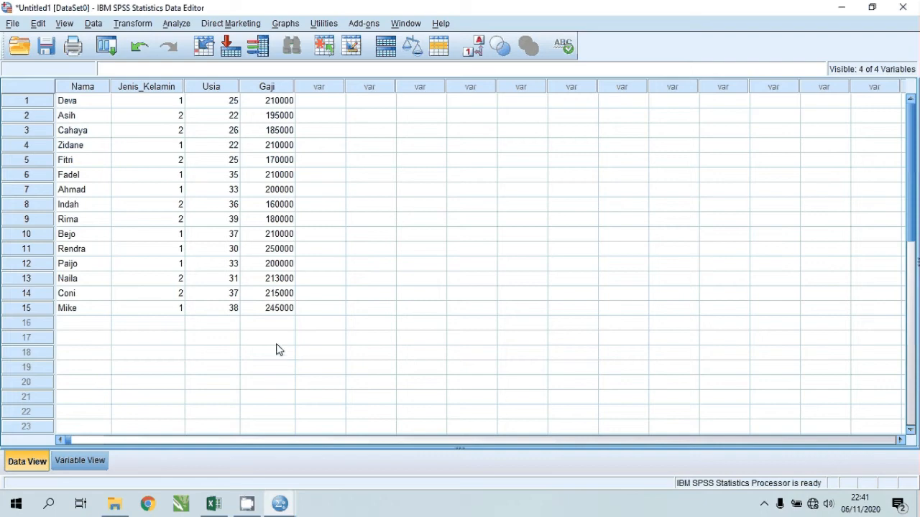
pyautogui.click(285, 23)
pyautogui.moveTo(329, 76)
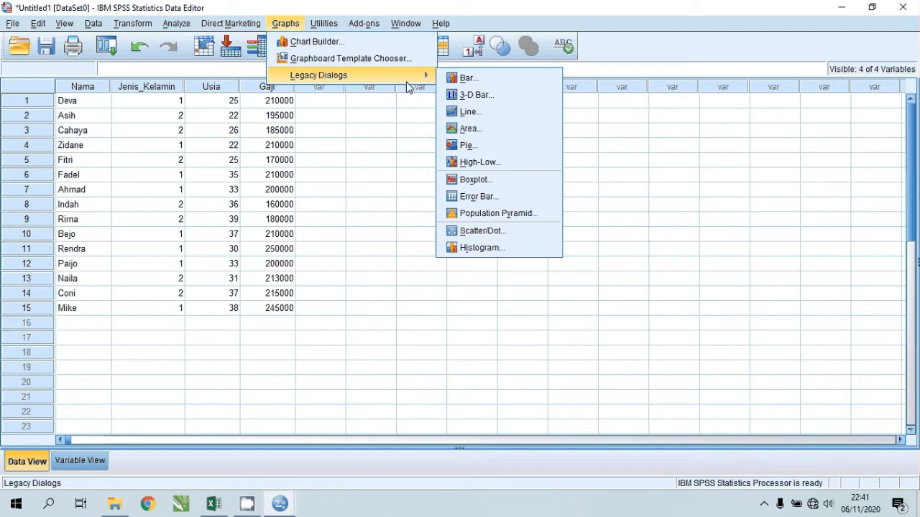
pyautogui.click(508, 153)
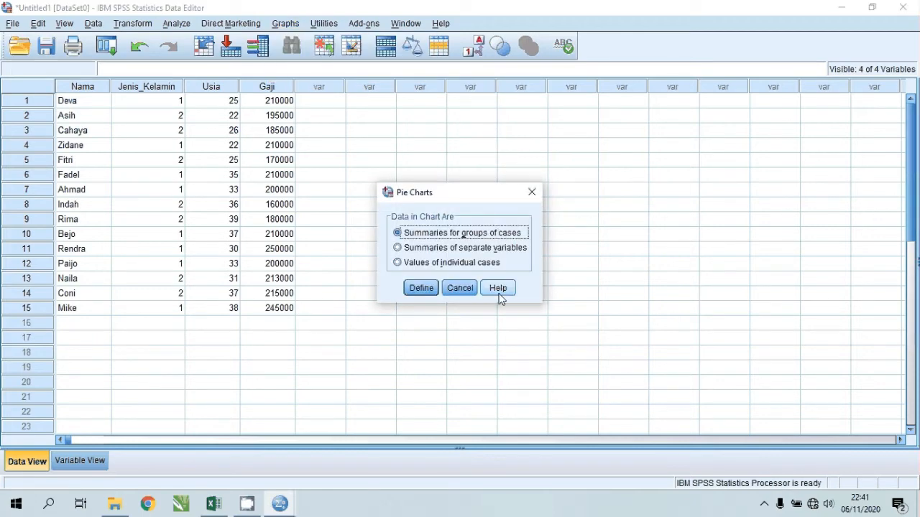
pyautogui.click(422, 288)
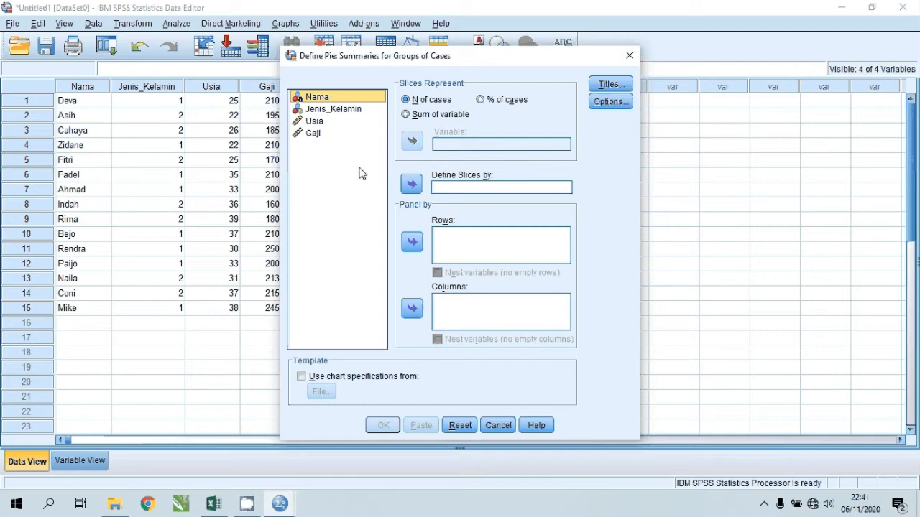
pyautogui.click(346, 117)
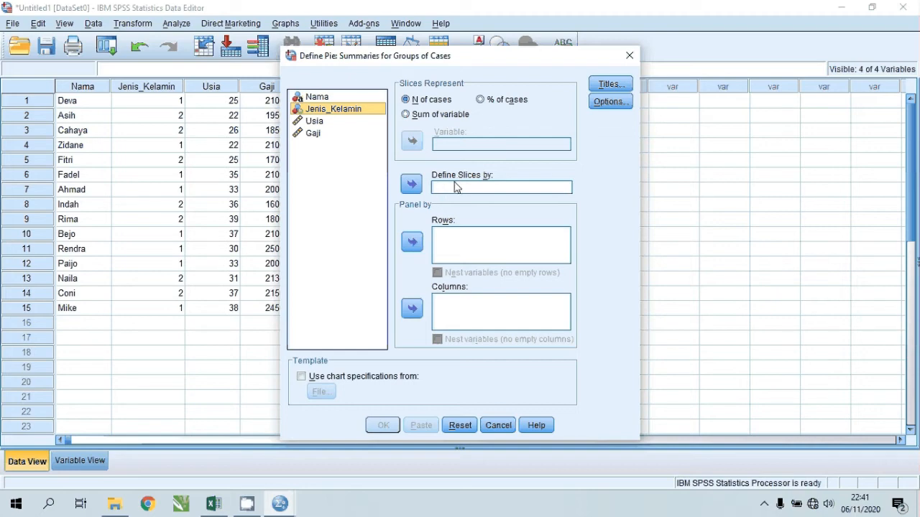
pyautogui.click(326, 112)
pyautogui.click(411, 185)
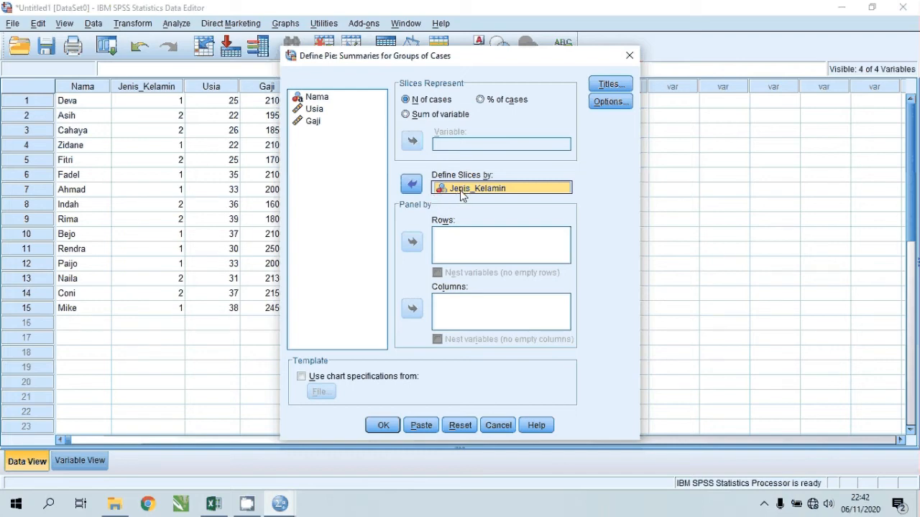
pyautogui.click(411, 188)
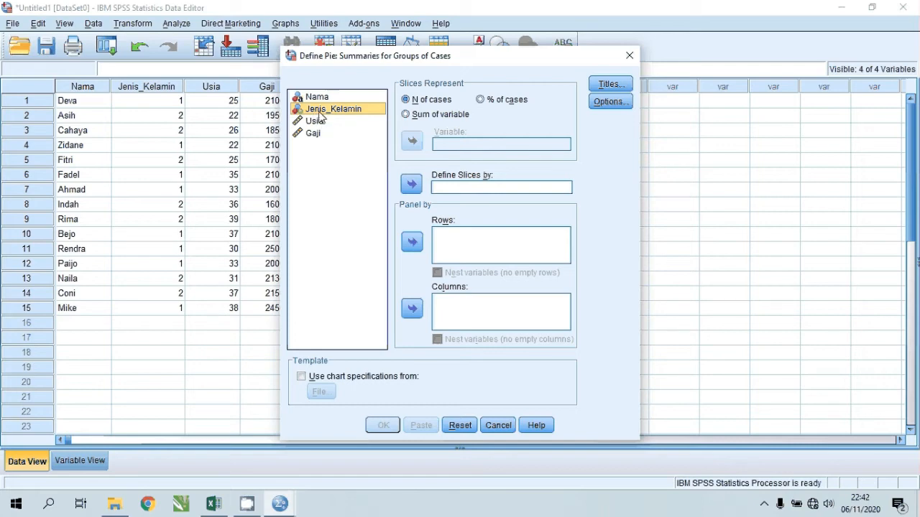
pyautogui.click(412, 185)
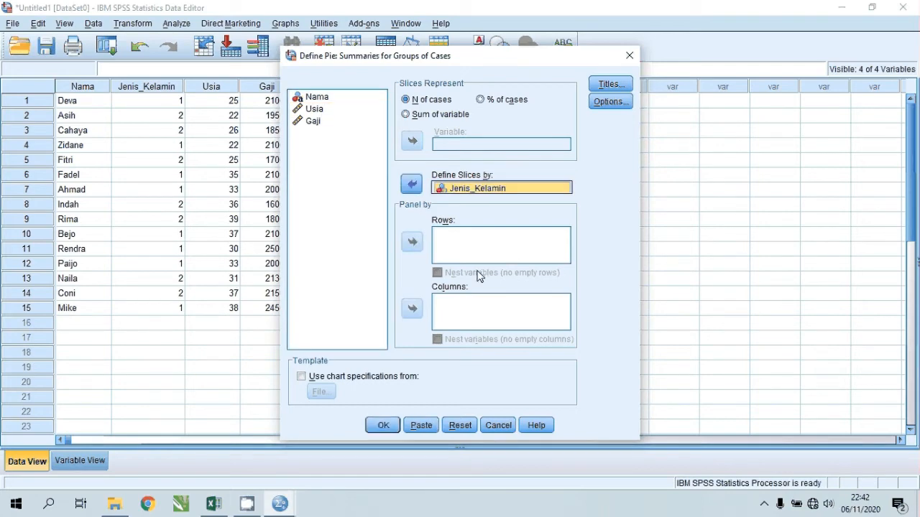
pyautogui.click(383, 425)
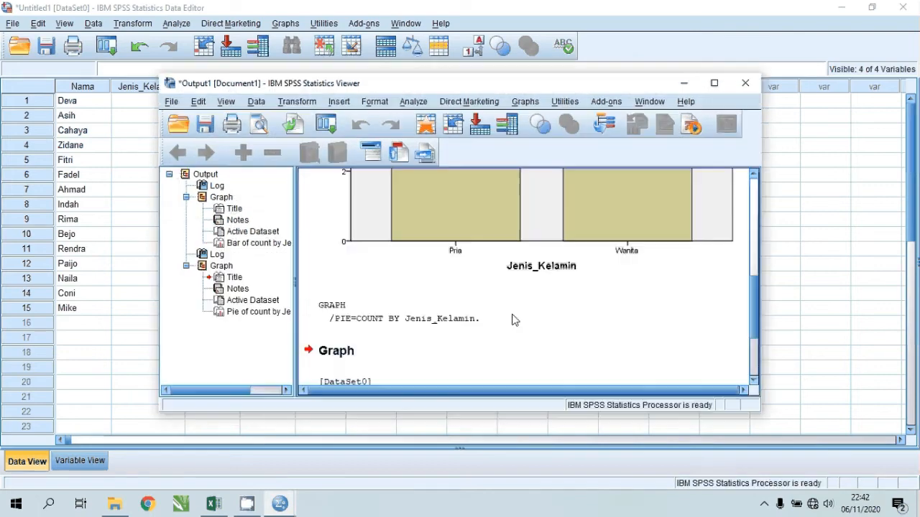
# - Maximize the output viewer and use the chart editor's data label mode to label the pie slices with their counts
pyautogui.click(714, 82)
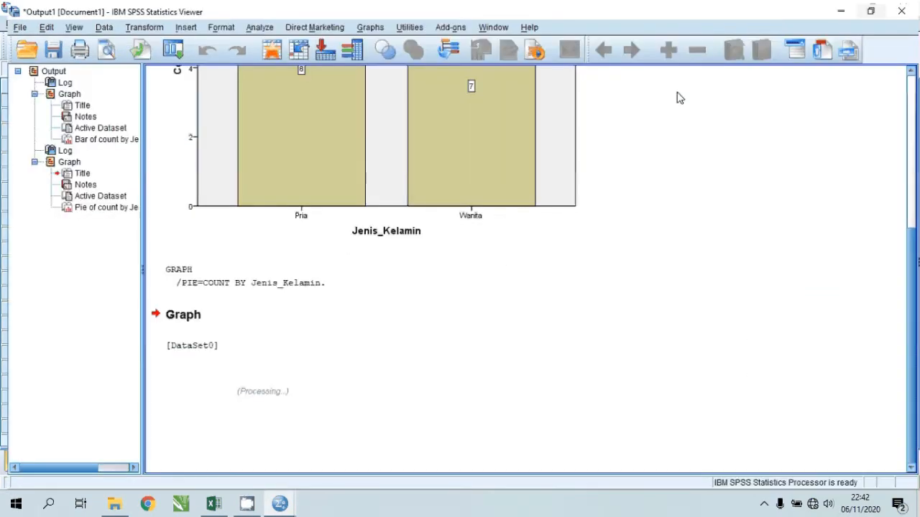
pyautogui.scroll(-3, 358, 249)
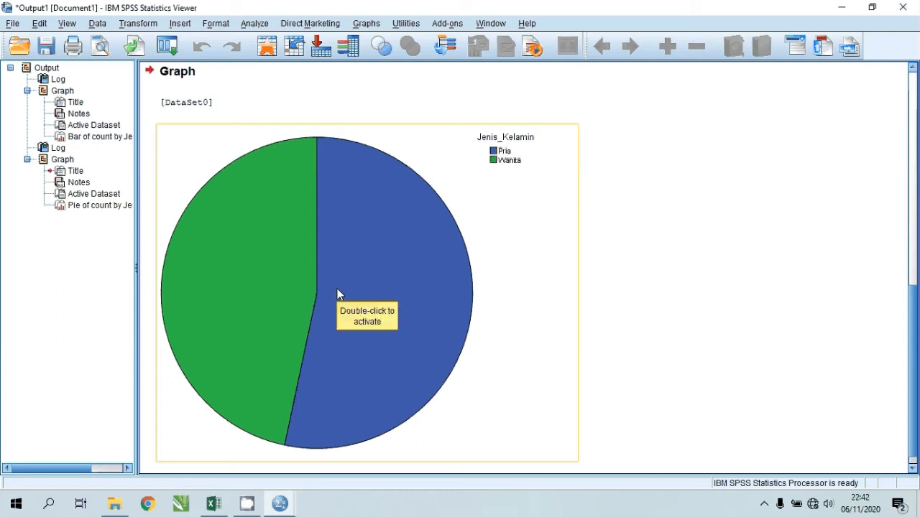
pyautogui.doubleClick(338, 293)
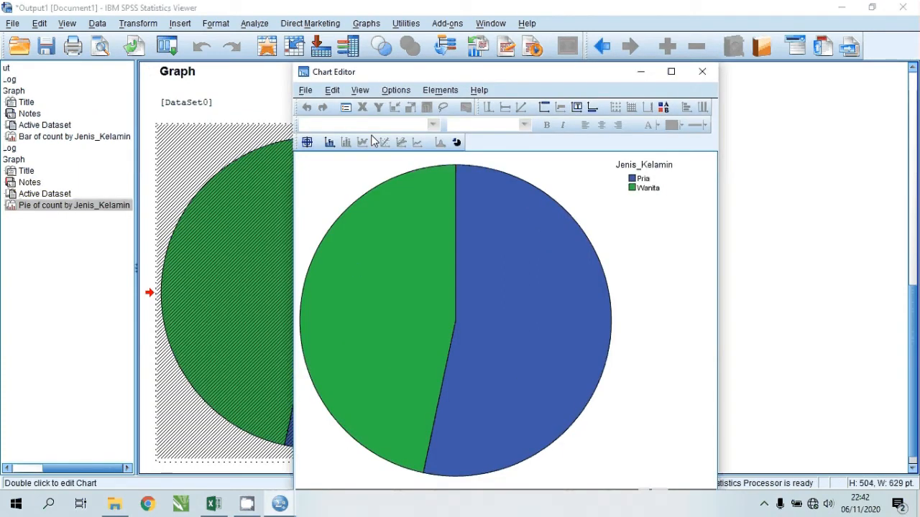
pyautogui.click(306, 145)
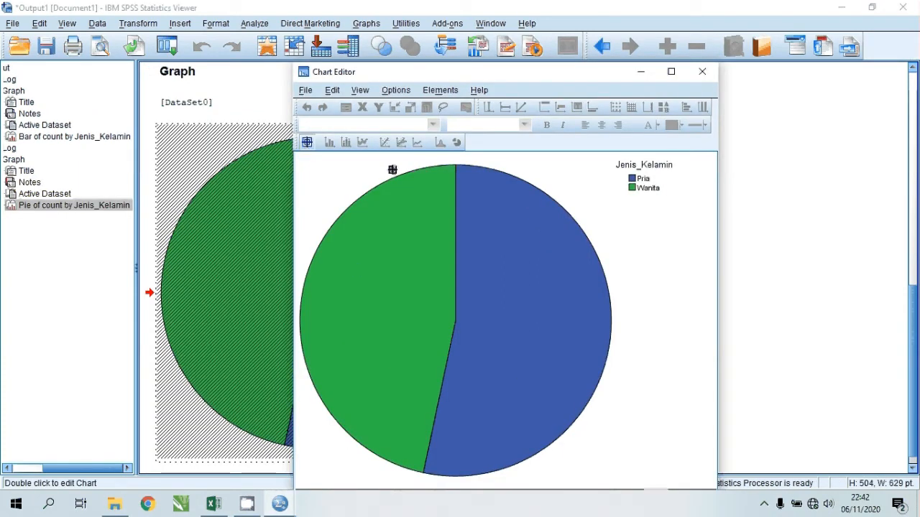
pyautogui.click(491, 284)
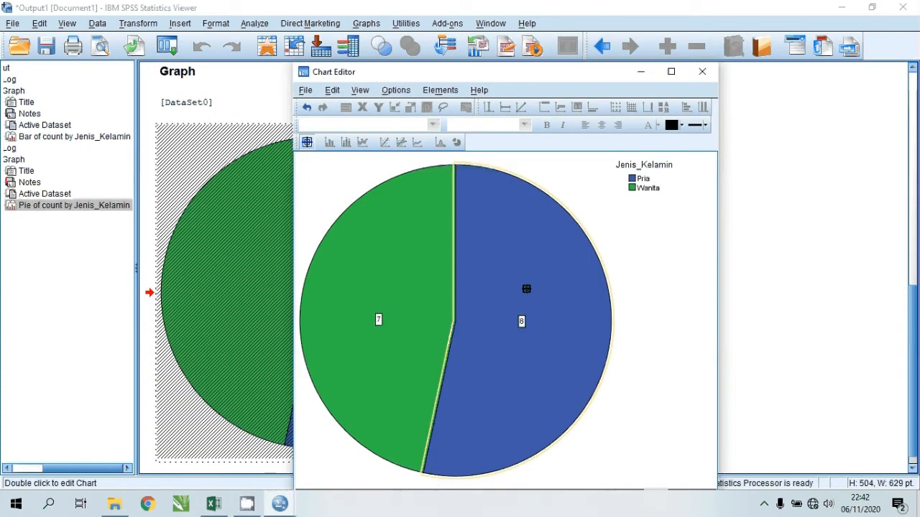
pyautogui.click(702, 75)
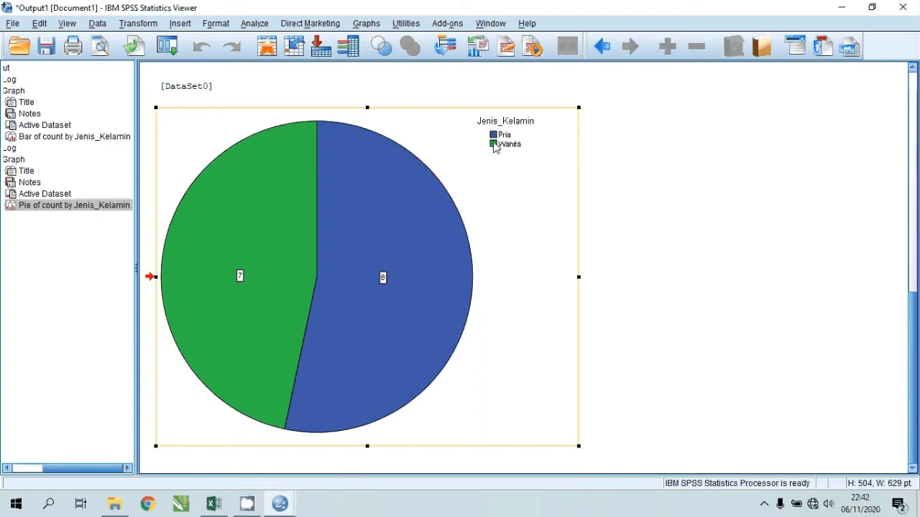
# - Return to the data and create a histogram of the Gaji variable without a normal curve
pyautogui.click(841, 7)
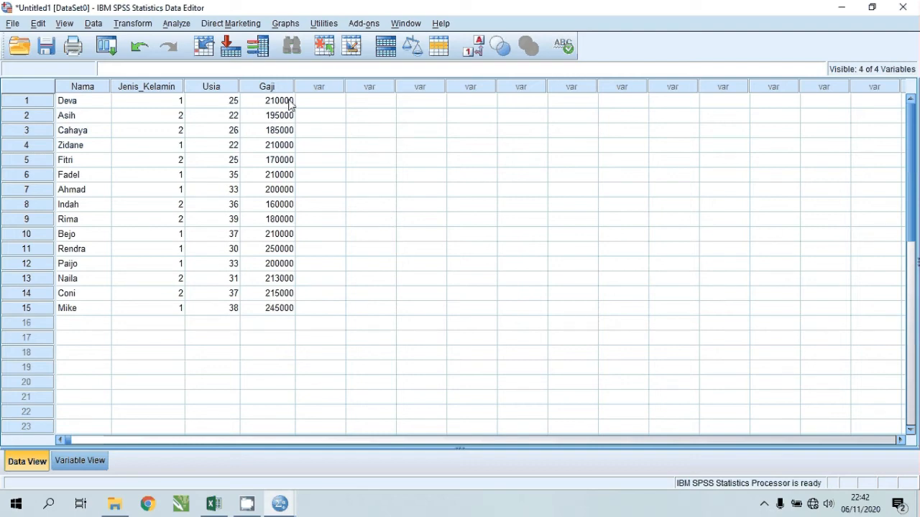
pyautogui.click(283, 29)
pyautogui.moveTo(383, 76)
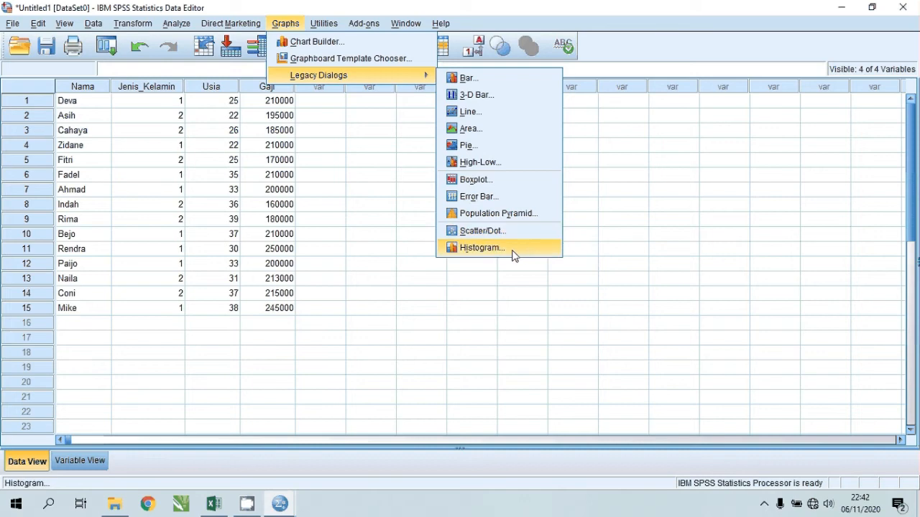
pyautogui.click(482, 248)
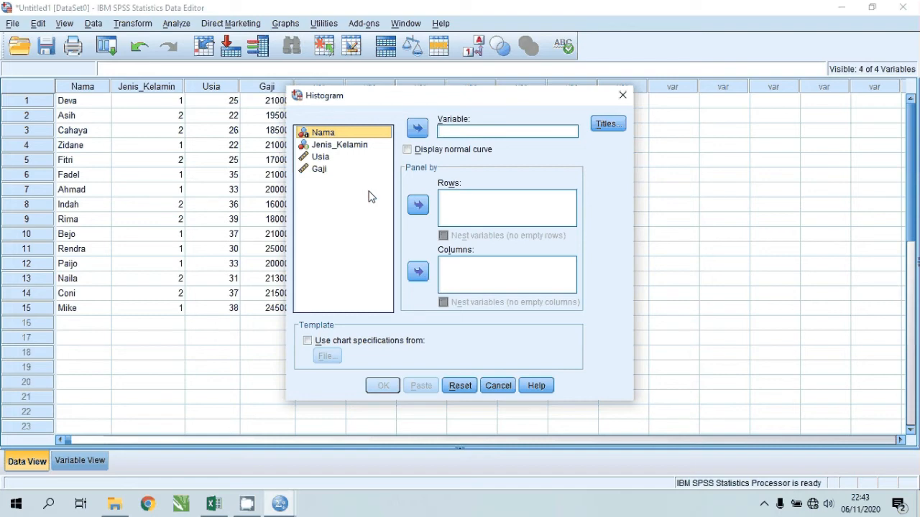
pyautogui.click(320, 170)
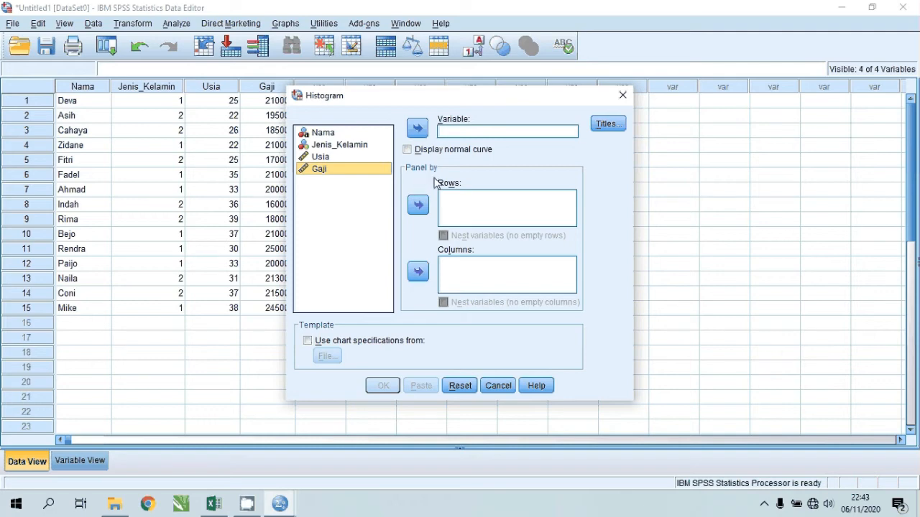
pyautogui.click(424, 135)
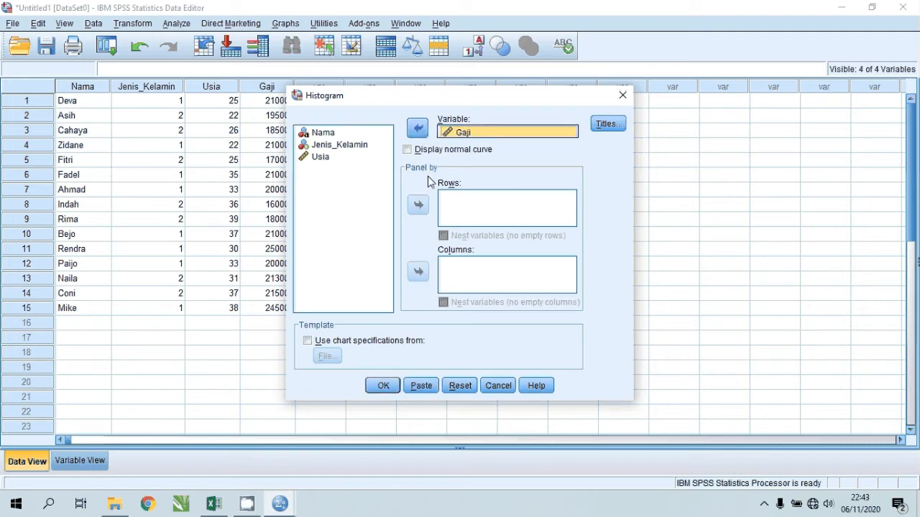
pyautogui.click(382, 385)
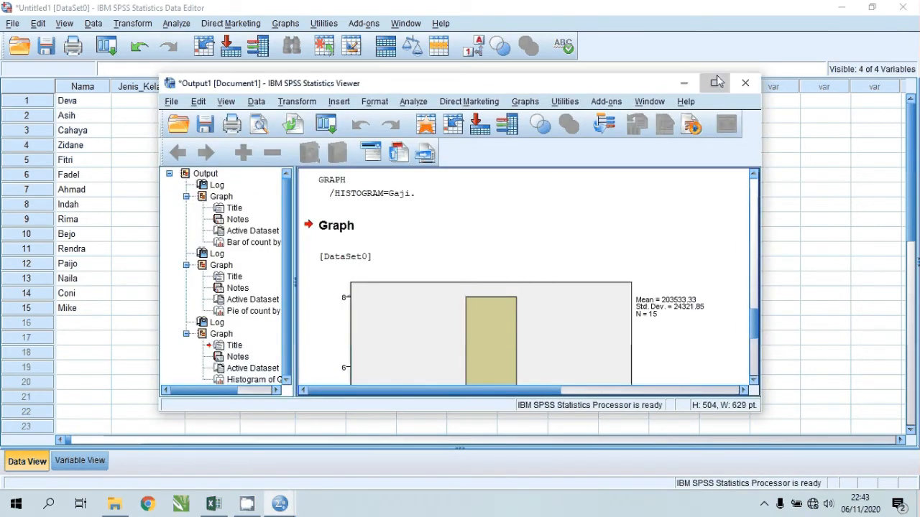
# - Maximize the output viewer and show count data labels on the Gaji histogram's bars through the chart editor
pyautogui.click(715, 82)
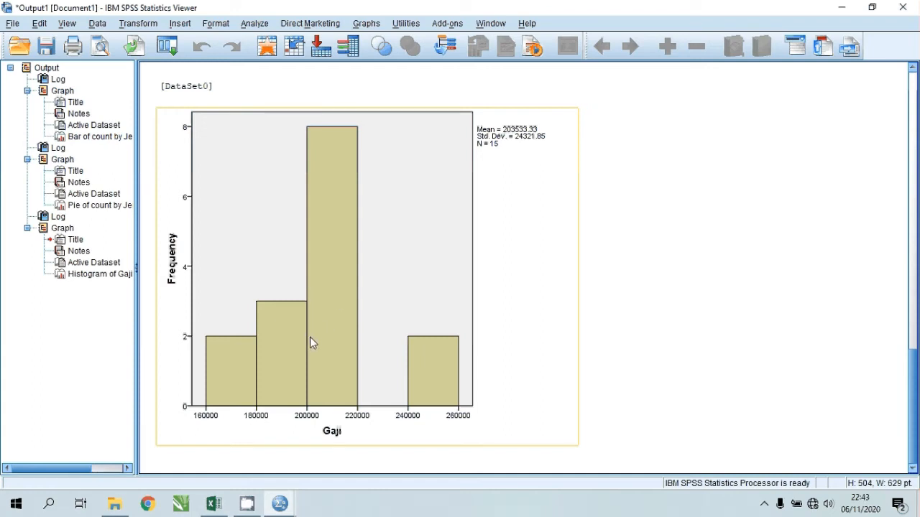
pyautogui.doubleClick(332, 355)
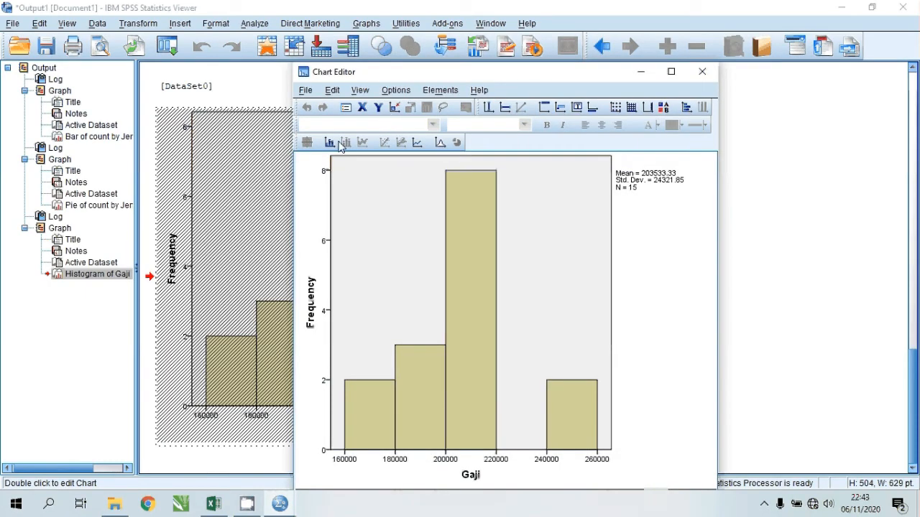
pyautogui.click(330, 142)
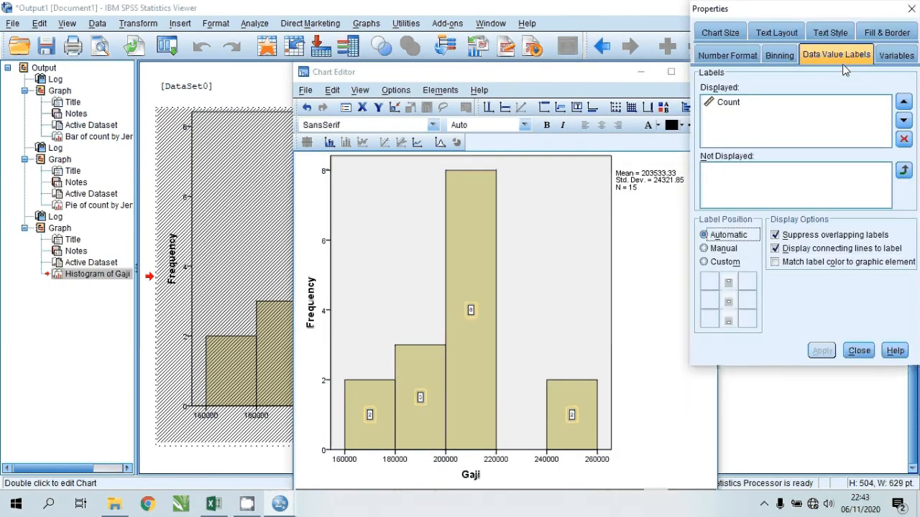
pyautogui.click(912, 9)
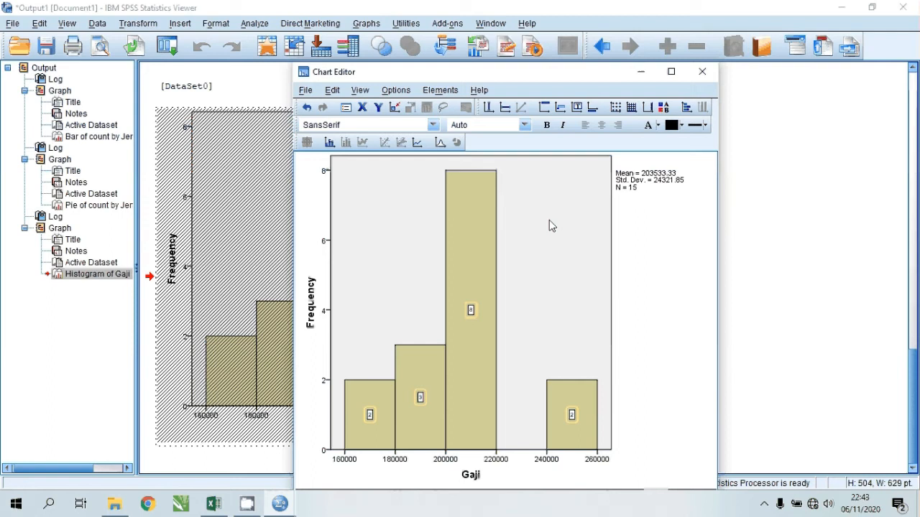
pyautogui.click(712, 73)
pyautogui.scroll(-5, 374, 317)
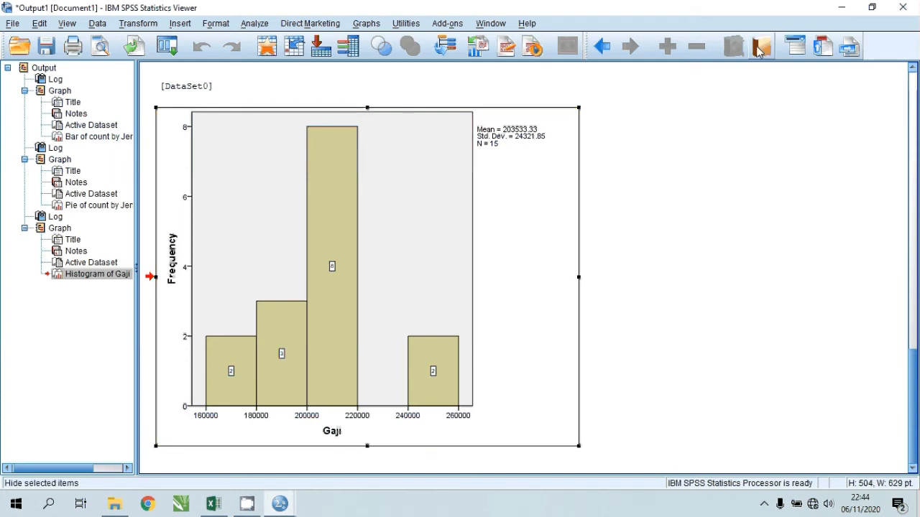
# - Return to the data and set up a Descriptives analysis with Jenis_Kelamin, Usia and Gaji as the variables
pyautogui.click(843, 13)
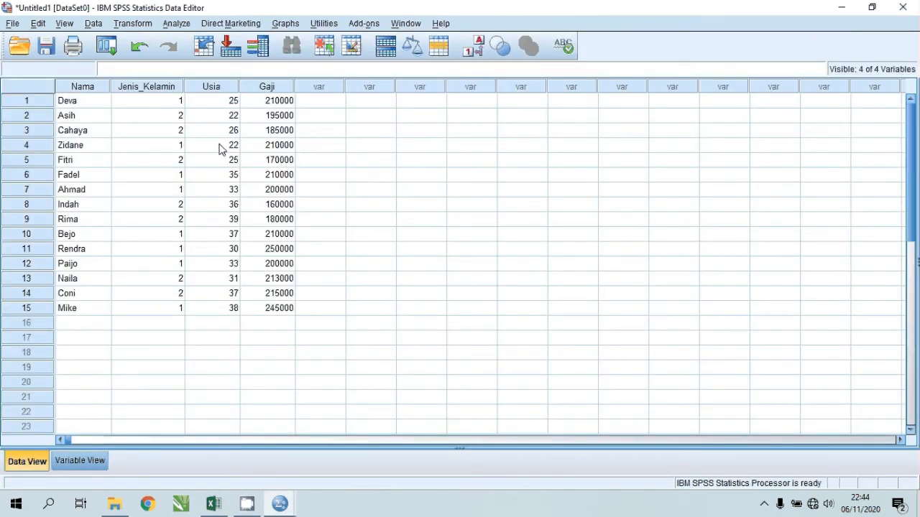
pyautogui.click(175, 23)
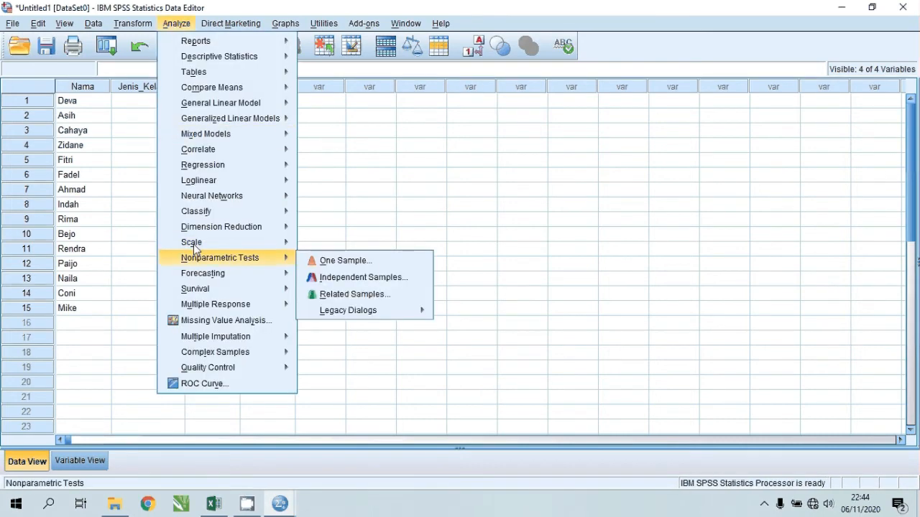
pyautogui.moveTo(246, 62)
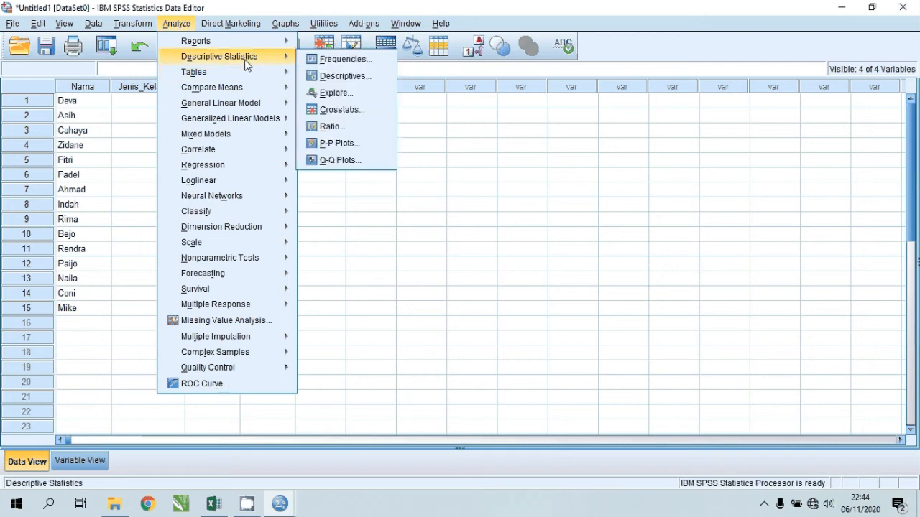
pyautogui.click(344, 76)
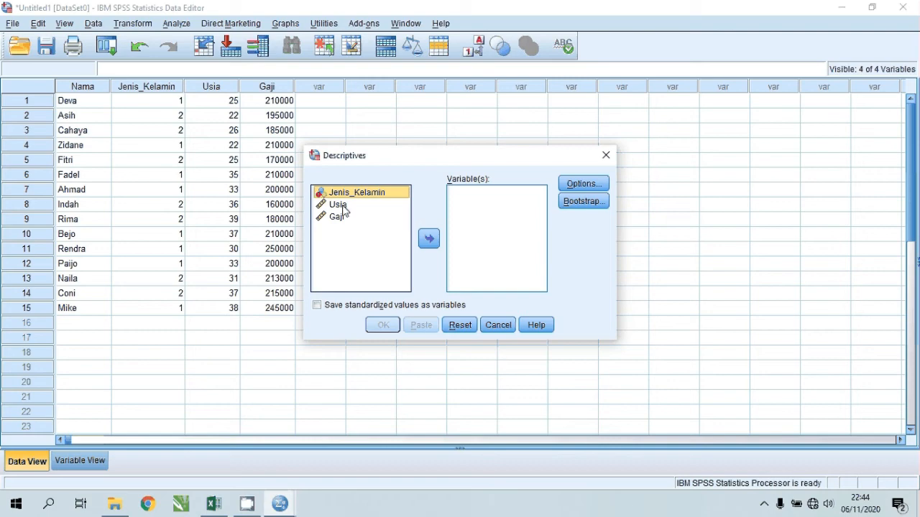
pyautogui.keyDown('shift'); pyautogui.click(336, 207); pyautogui.keyUp('shift')
pyautogui.keyDown('shift'); pyautogui.click(335, 219); pyautogui.keyUp('shift')
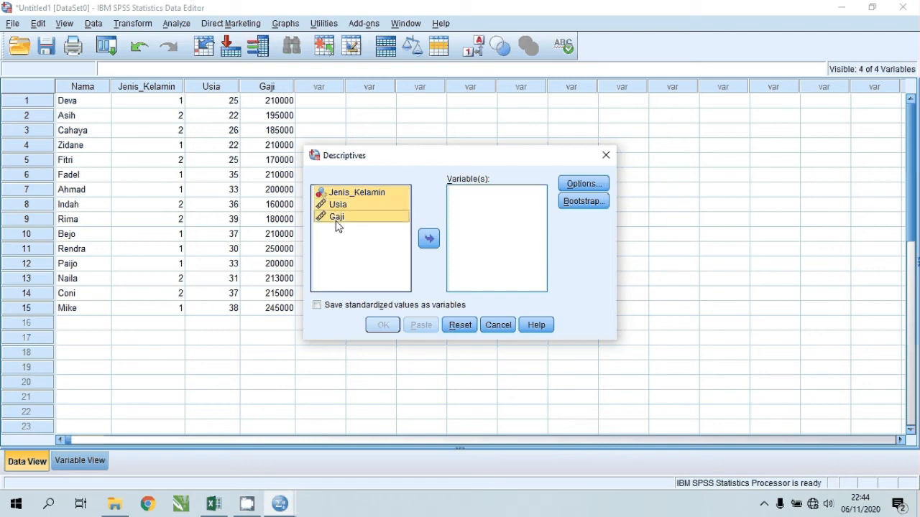
pyautogui.click(429, 241)
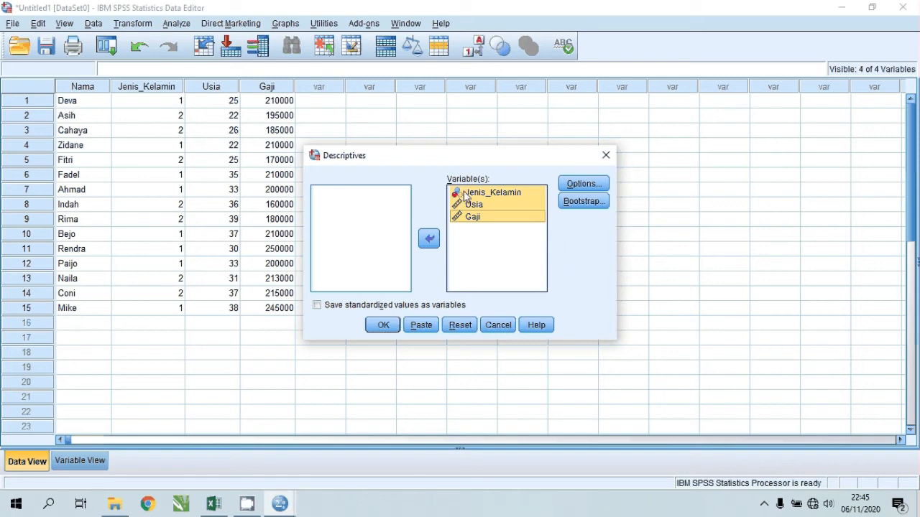
# - Add variance, range and sum to the Descriptives statistics, run the analysis and maximize the output viewer
pyautogui.click(579, 184)
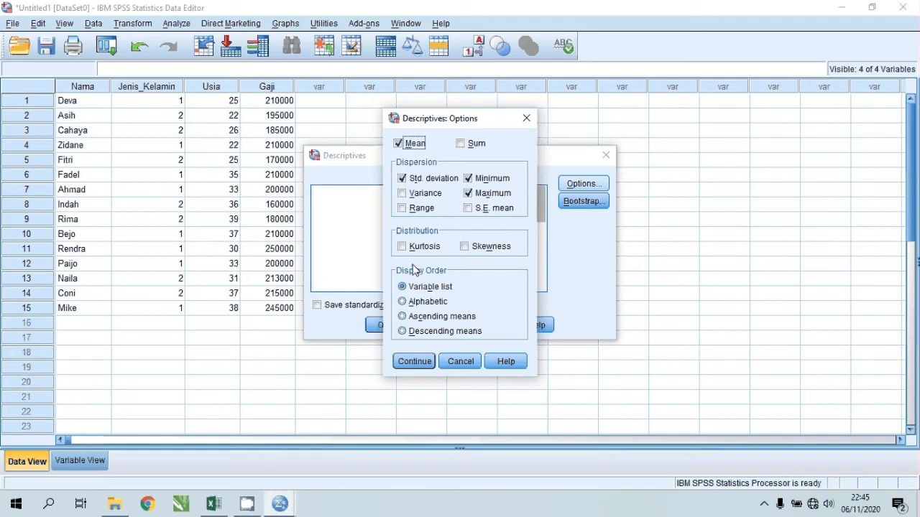
pyautogui.click(408, 196)
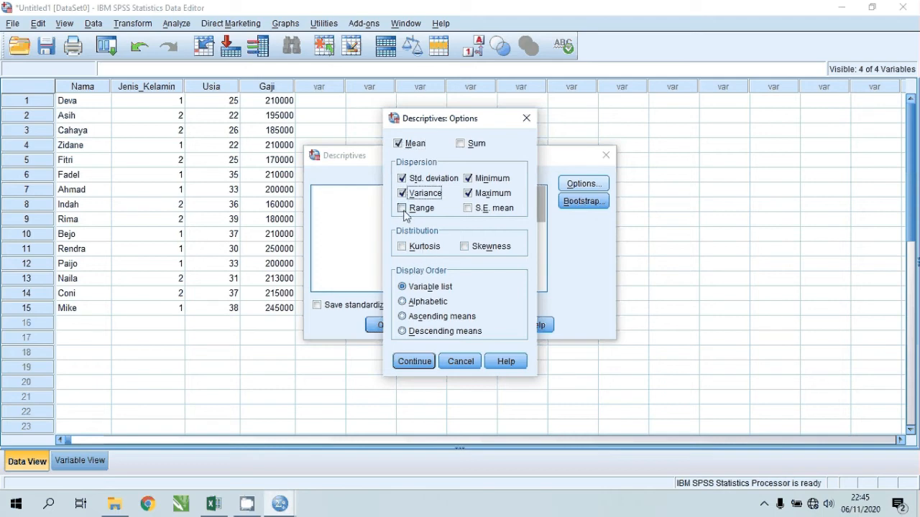
pyautogui.click(404, 210)
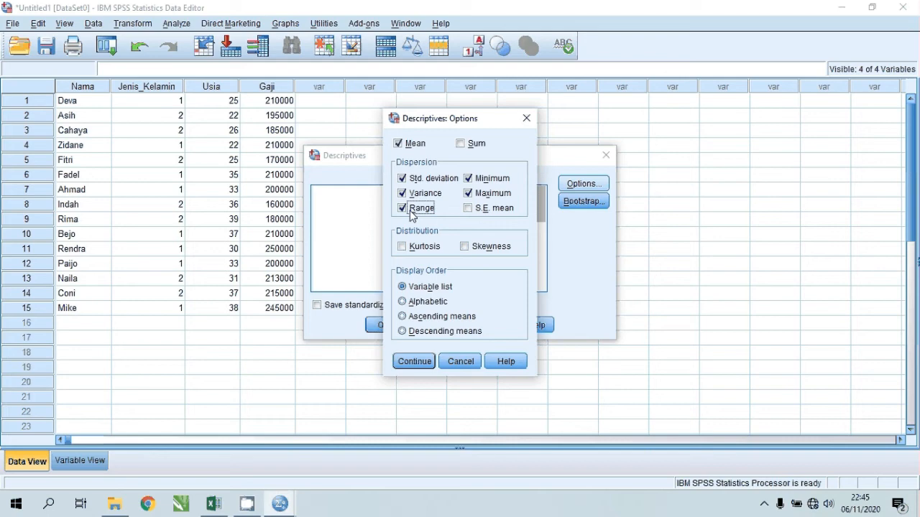
pyautogui.click(462, 144)
pyautogui.click(413, 361)
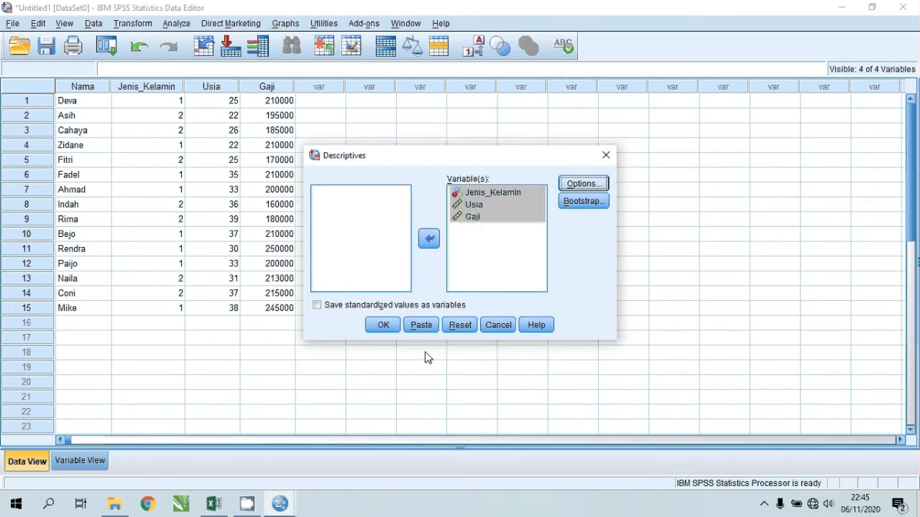
pyautogui.click(383, 325)
pyautogui.click(714, 83)
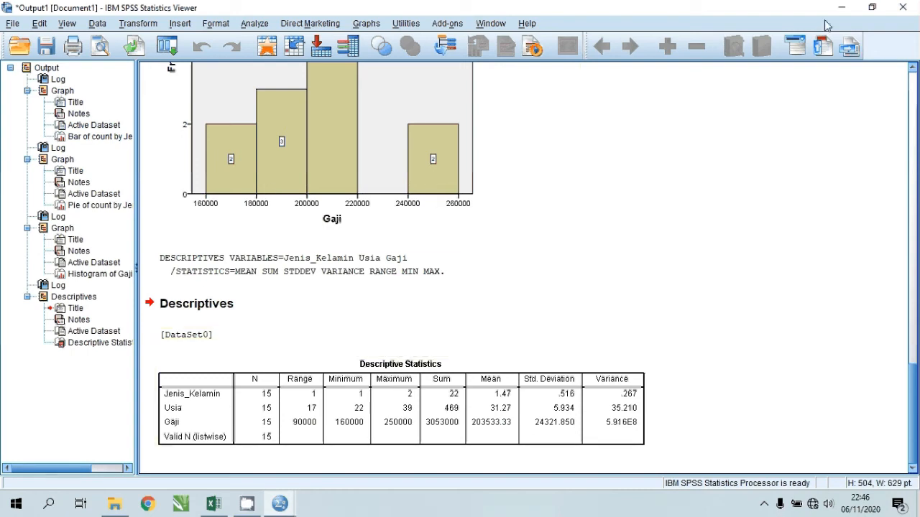
# - Return to the data and run a Frequencies analysis with frequency tables for Jenis_Kelamin, Usia and Gaji
pyautogui.click(845, 13)
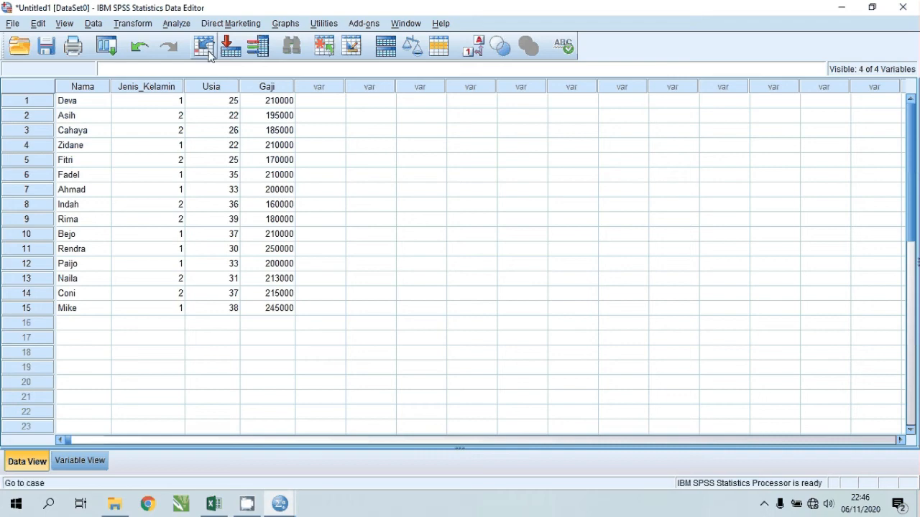
pyautogui.click(176, 24)
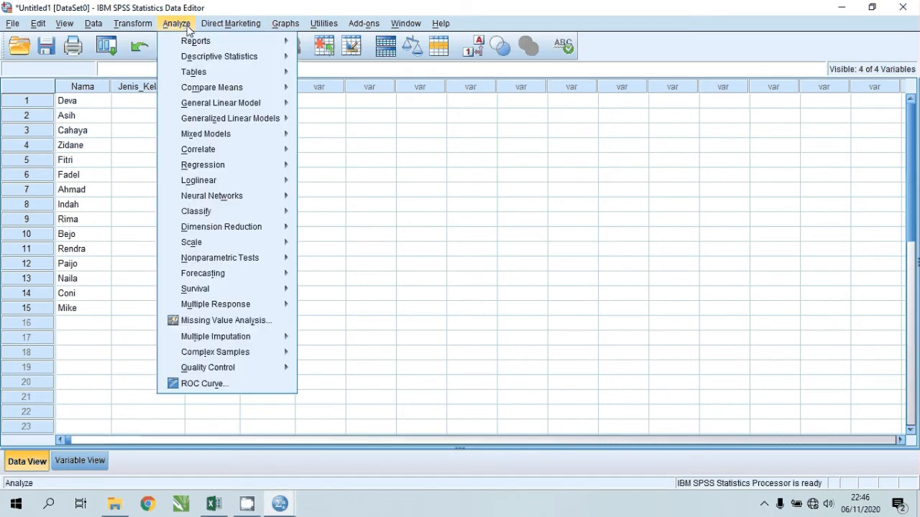
pyautogui.moveTo(243, 57)
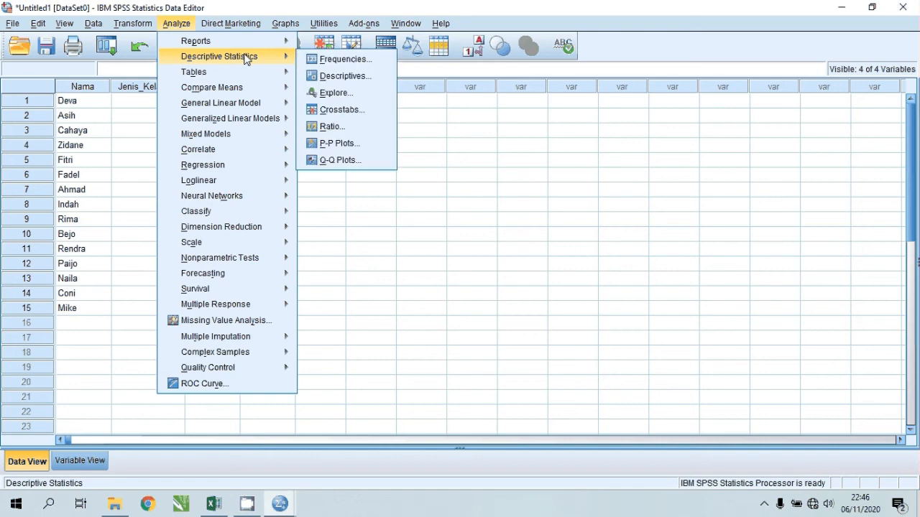
pyautogui.click(363, 61)
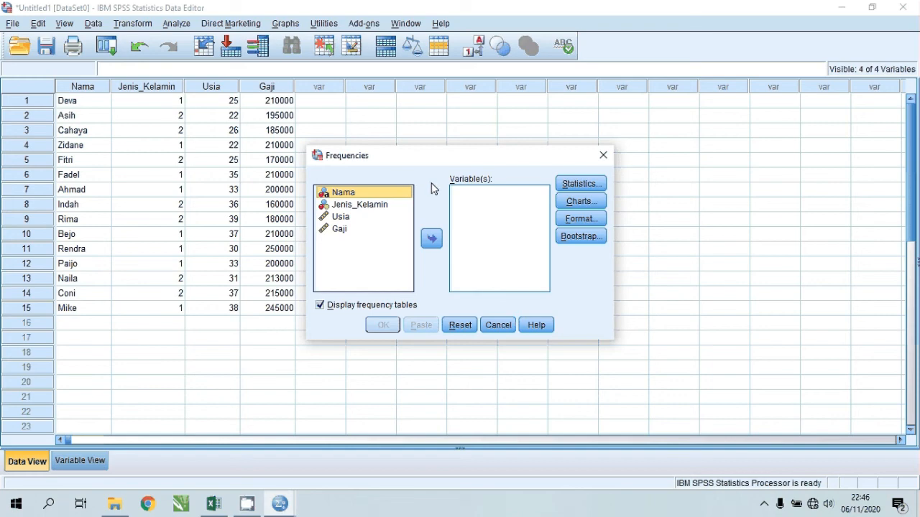
pyautogui.click(381, 207)
pyautogui.keyDown('shift'); pyautogui.click(342, 230); pyautogui.keyUp('shift')
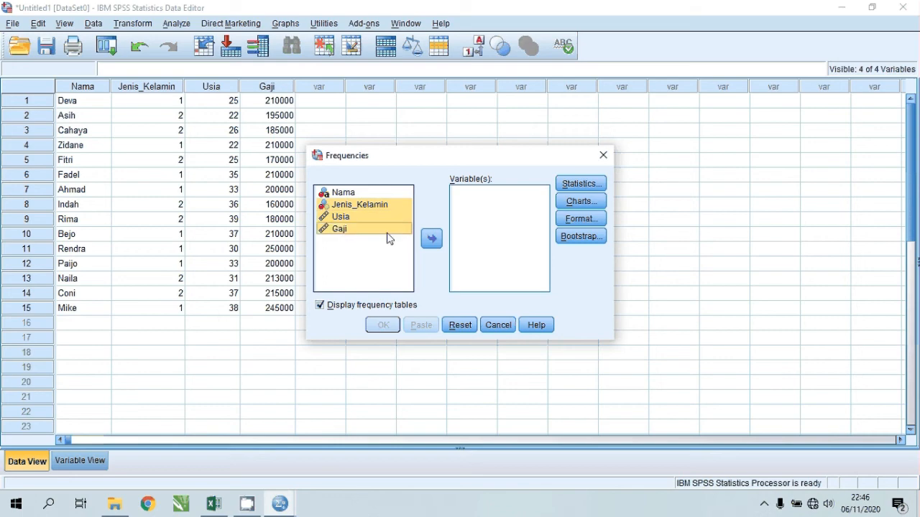
pyautogui.click(431, 239)
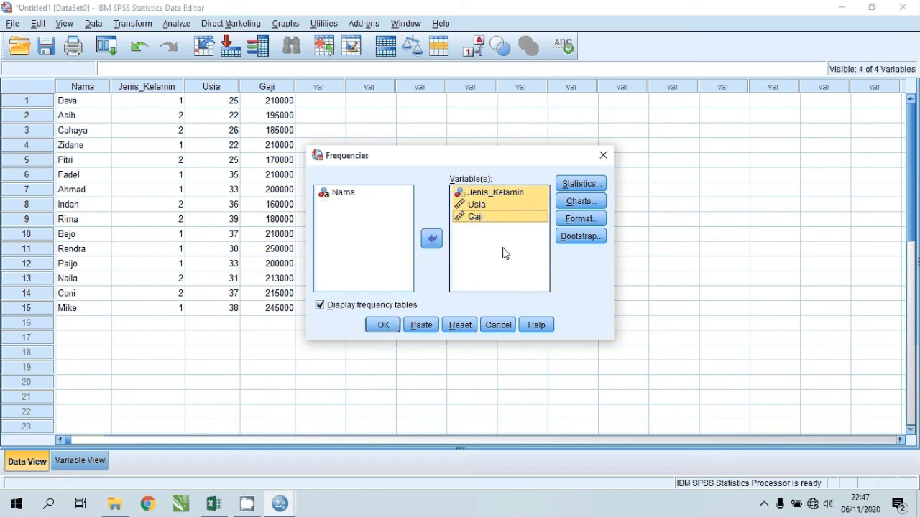
pyautogui.click(383, 325)
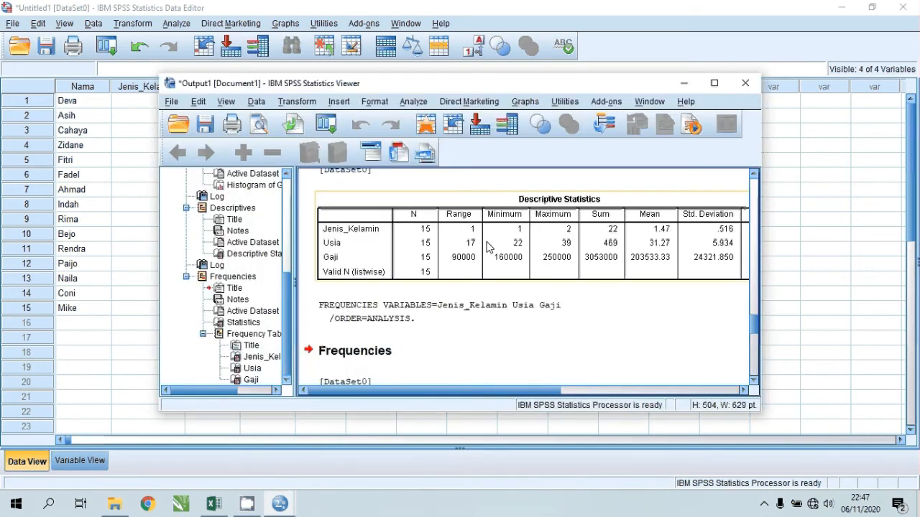
# - Maximize the output viewer and review the frequency tables for Jenis_Kelamin, Usia and Gaji
pyautogui.click(705, 87)
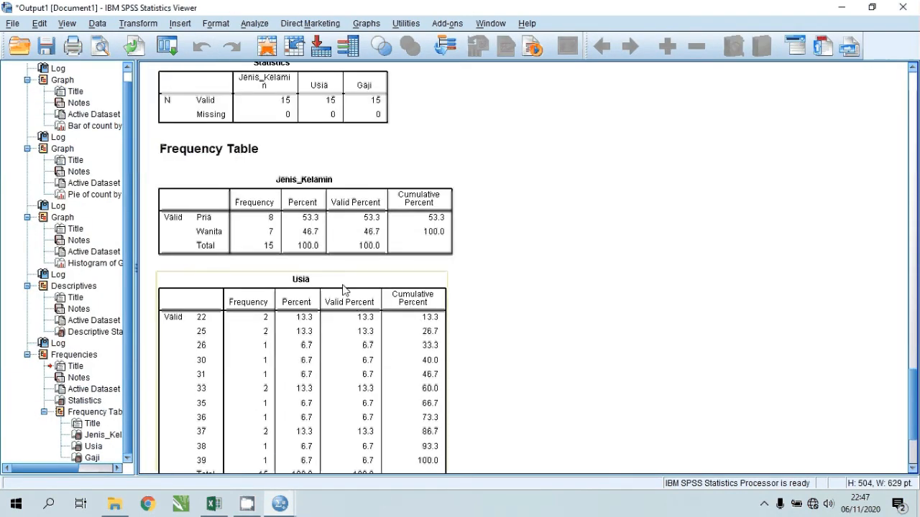
pyautogui.scroll(2, 302, 241)
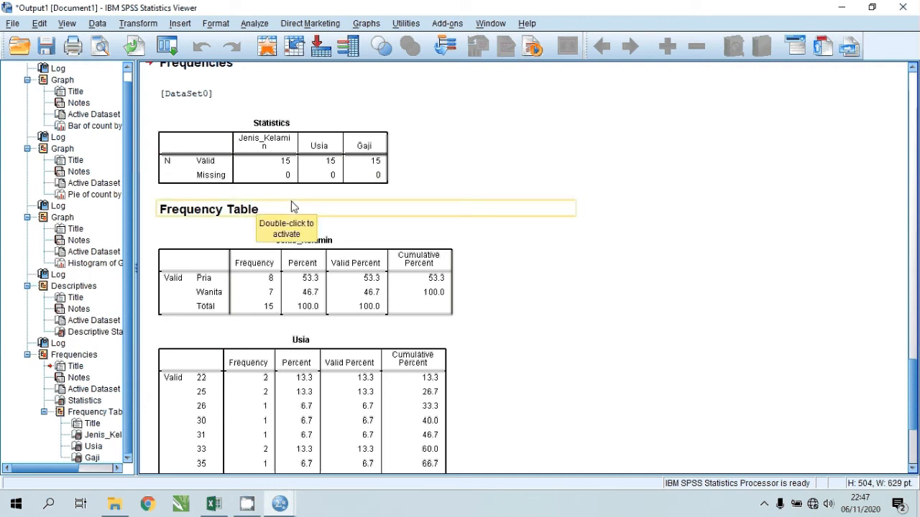
pyautogui.scroll(-2, 281, 209)
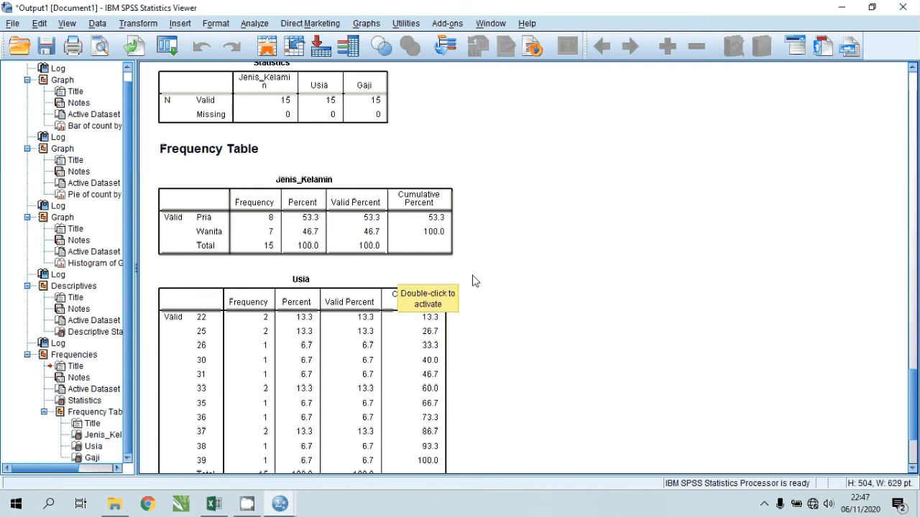
pyautogui.scroll(-3, 474, 281)
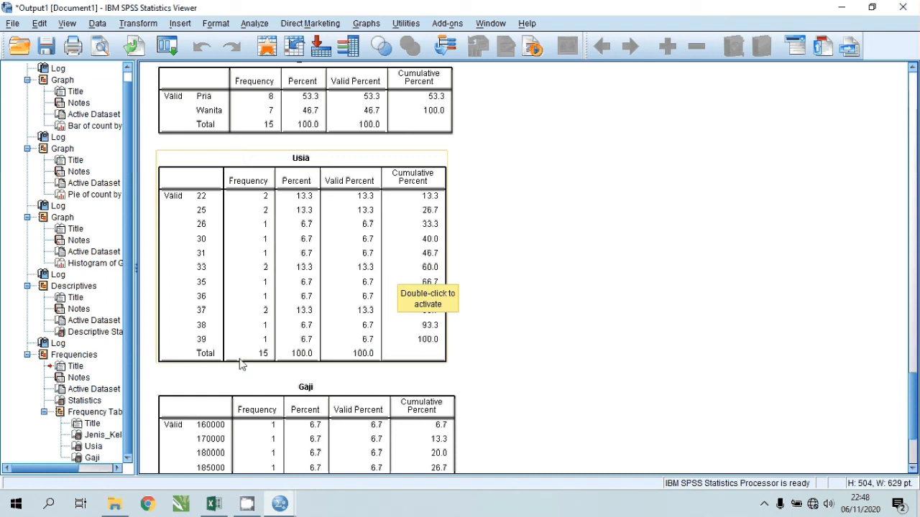
pyautogui.scroll(-3, 330, 295)
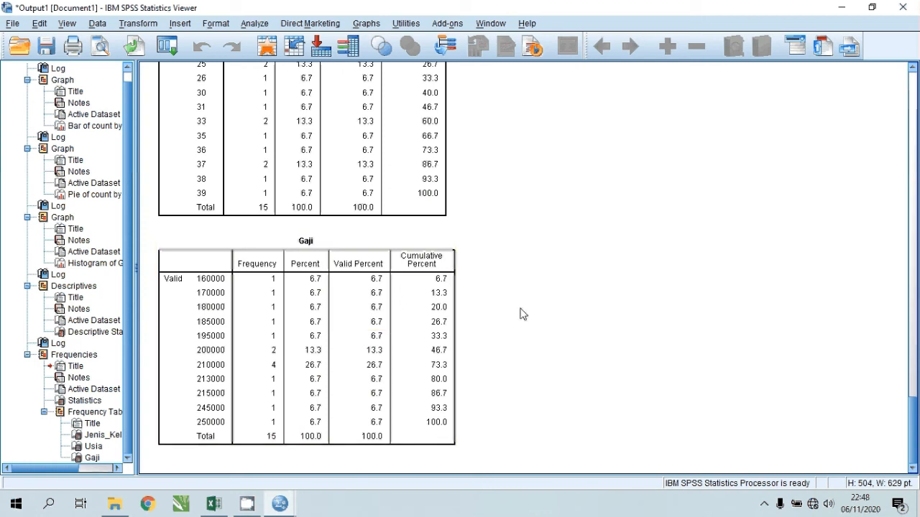
# - Return to the data and save it in Documents as an SPSS Statistics file named Latihan 1
pyautogui.click(839, 12)
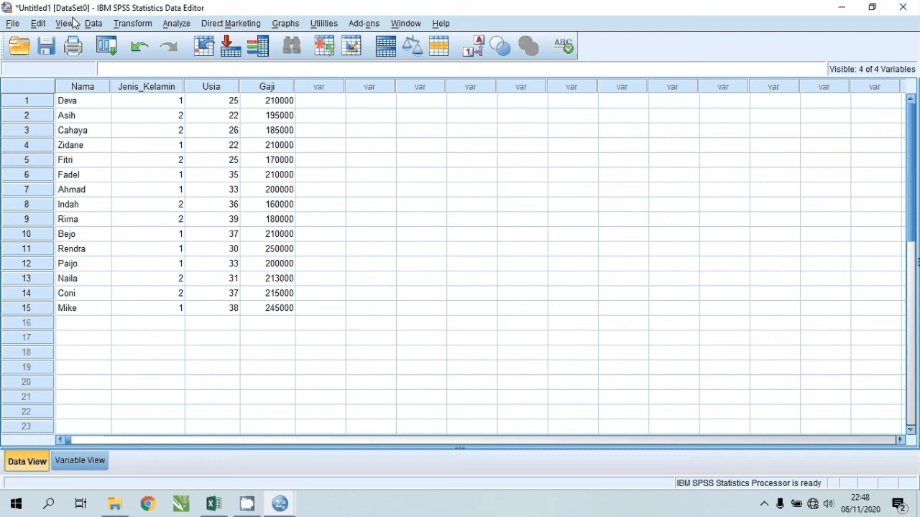
pyautogui.click(12, 26)
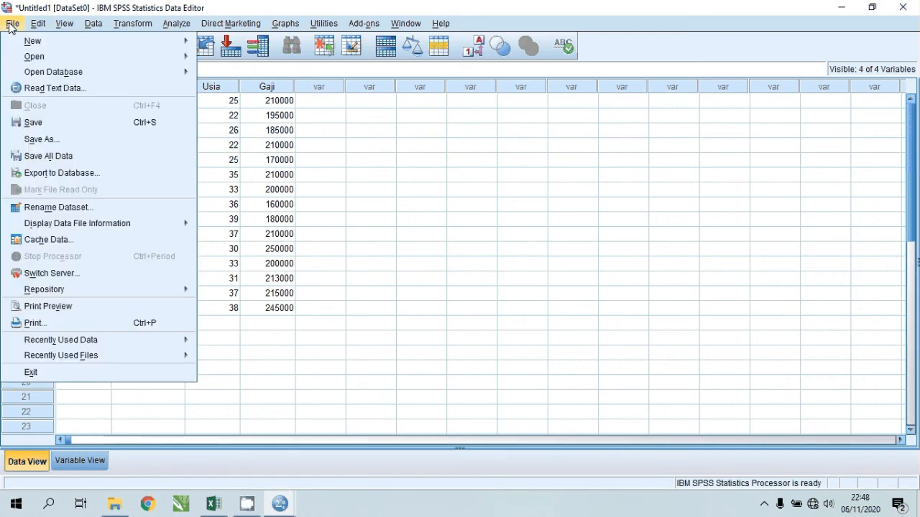
pyautogui.click(87, 143)
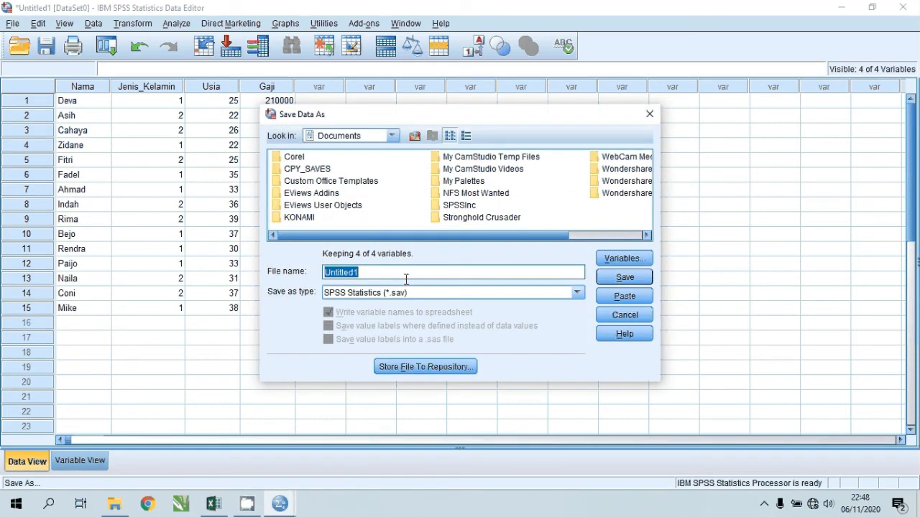
pyautogui.write('Latihan 1')
pyautogui.press('Return')
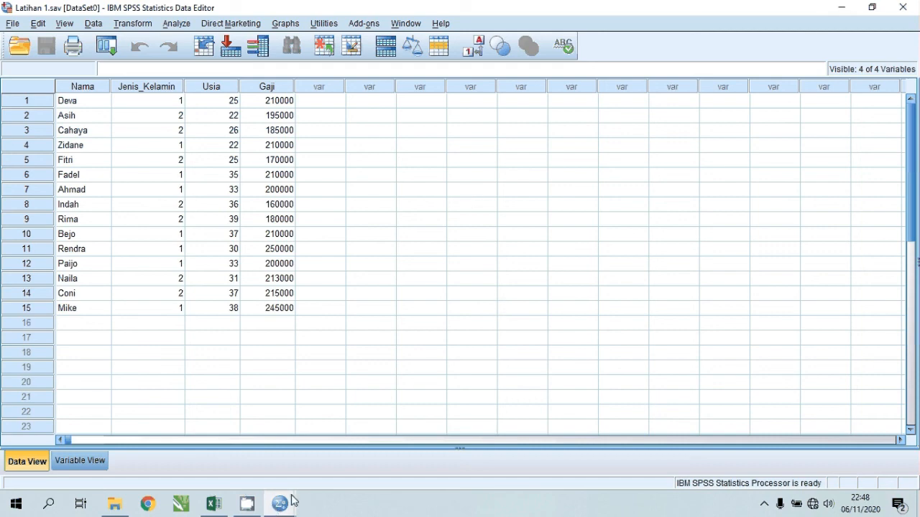
# - Switch back to the output viewer and go through the results up to the Jenis_Kelamin bar chart
pyautogui.moveTo(285, 511)
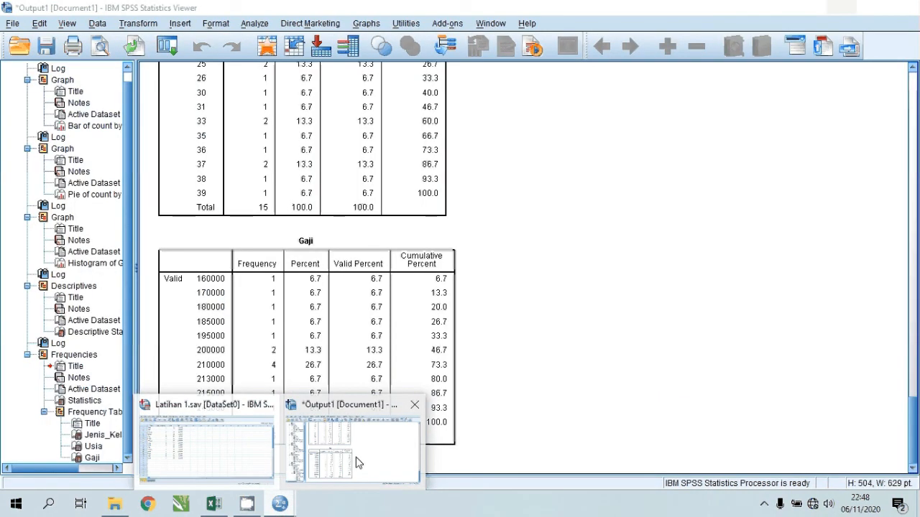
pyautogui.click(360, 458)
pyautogui.scroll(15, 472, 331)
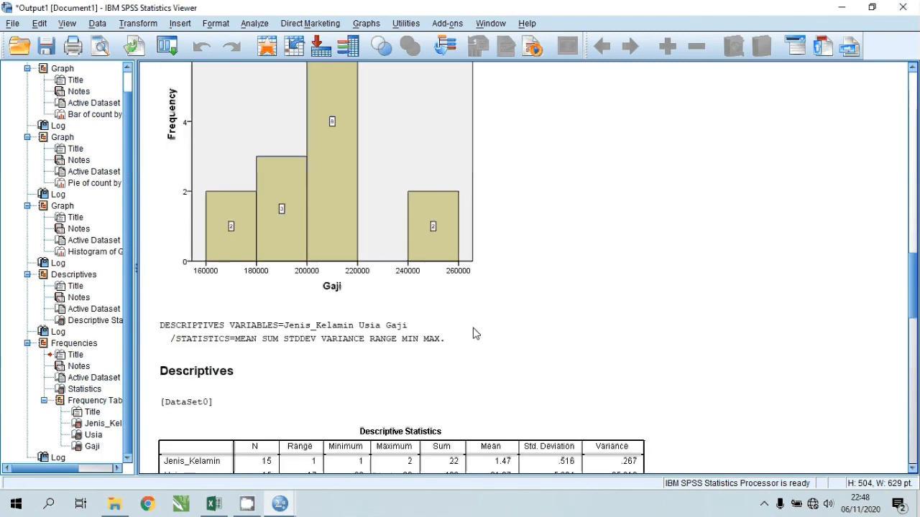
pyautogui.scroll(5, 474, 333)
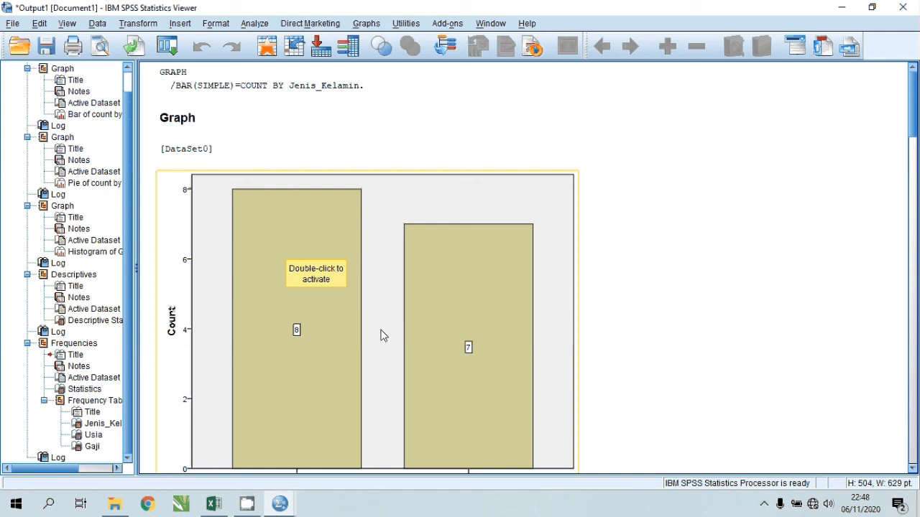
# - Find and launch Word from the system search and create a blank document
pyautogui.click(48, 504)
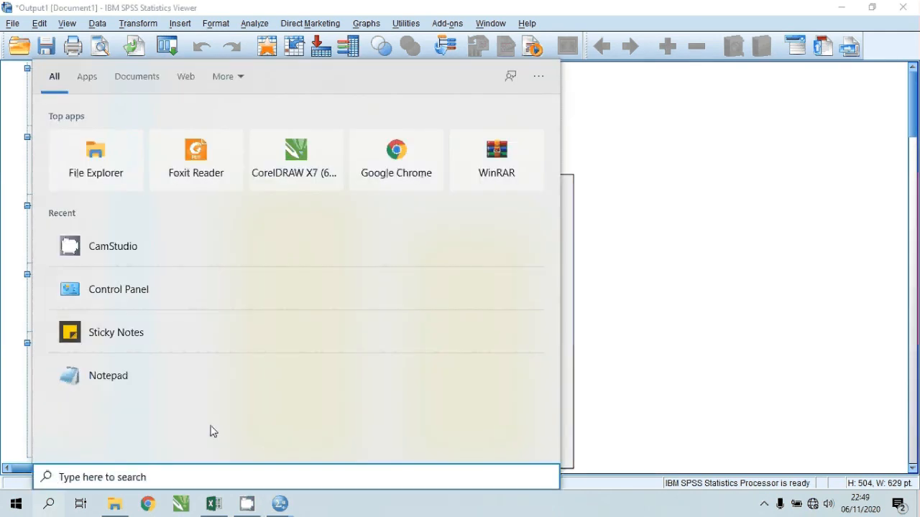
pyautogui.write('word')
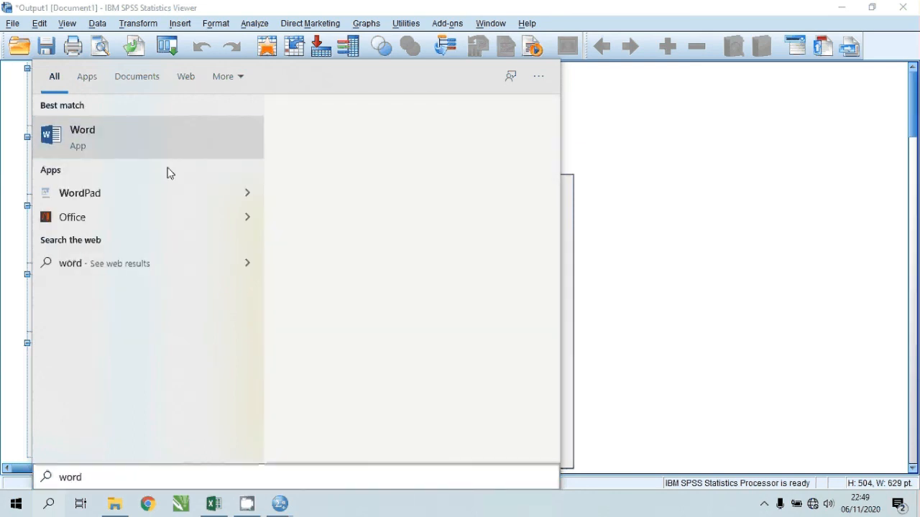
pyautogui.press('Return')
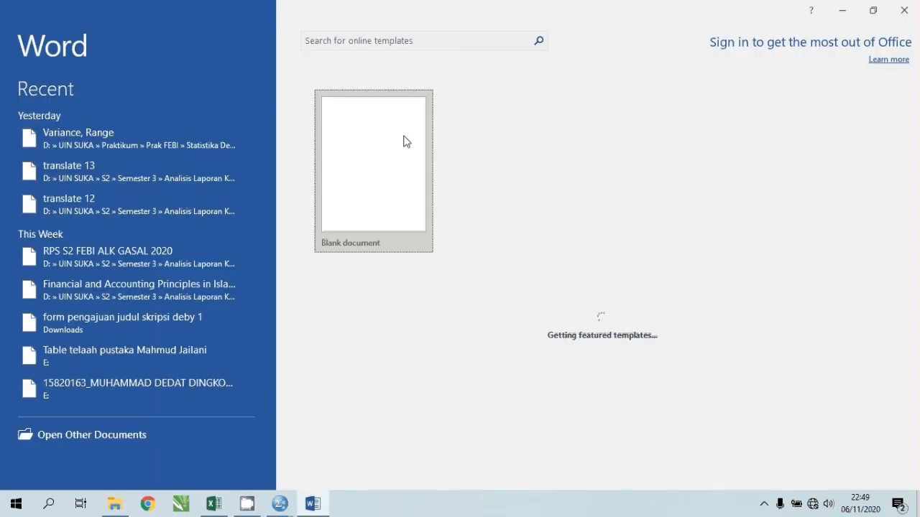
pyautogui.click(406, 141)
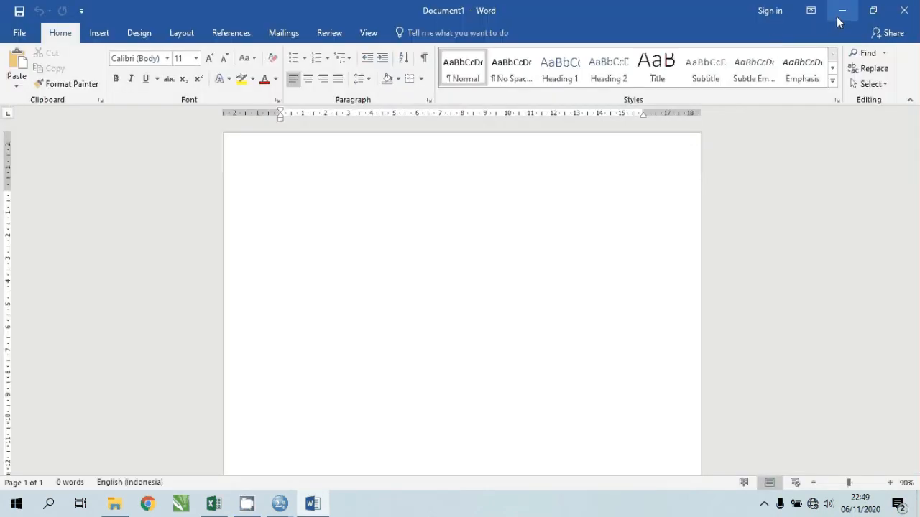
# - Copy the Jenis_Kelamin bar chart from the SPSS output viewer and paste it into the blank Word document
pyautogui.click(839, 19)
pyautogui.scroll(-3, 287, 286)
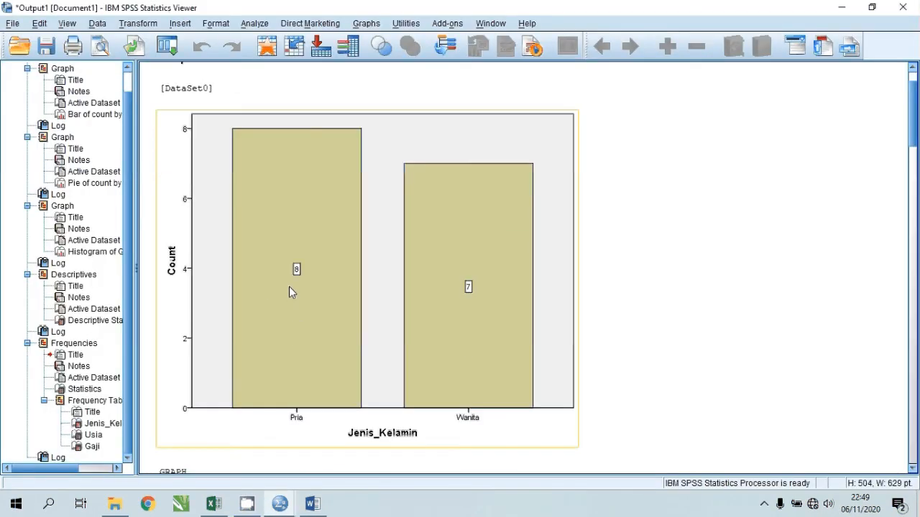
pyautogui.click(338, 296)
pyautogui.scroll(3, 322, 294)
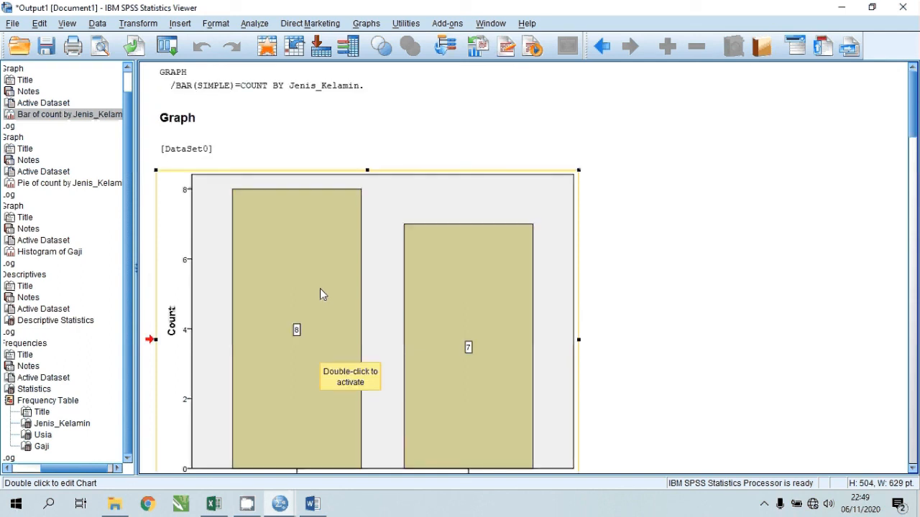
pyautogui.scroll(-3, 360, 279)
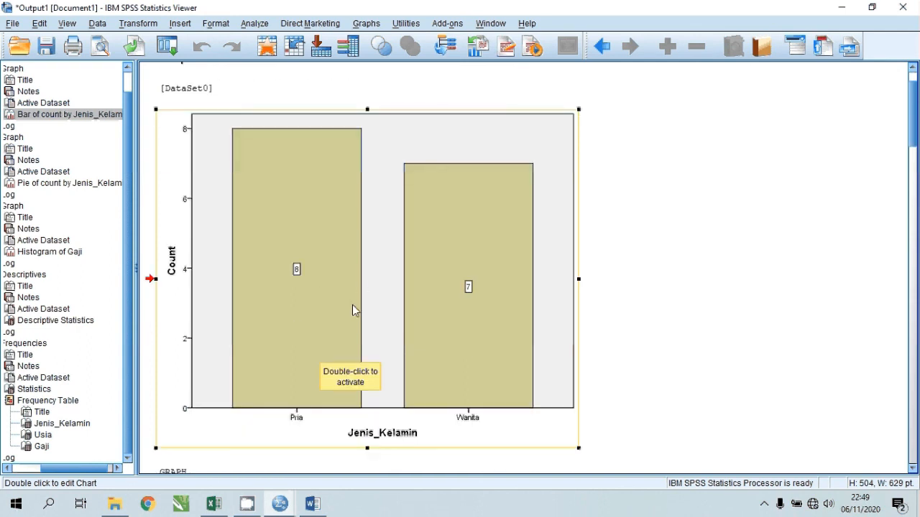
pyautogui.click(311, 505)
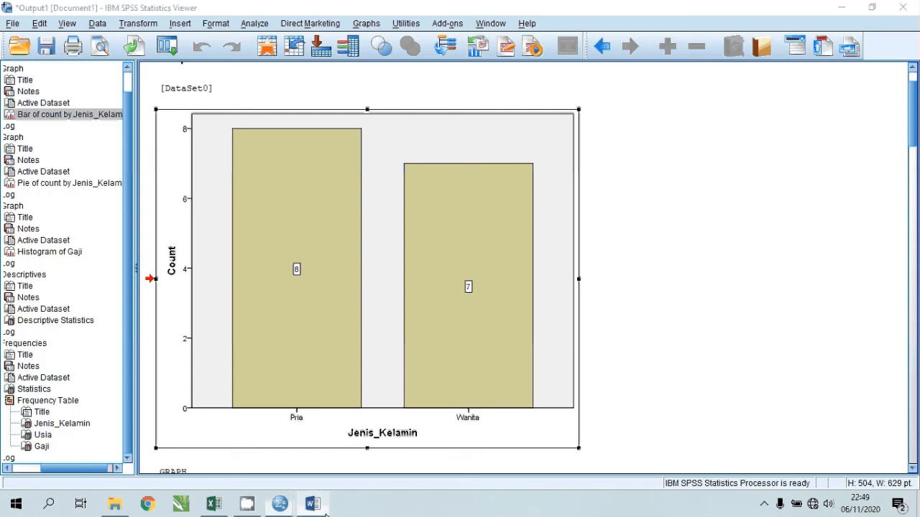
pyautogui.write('v')
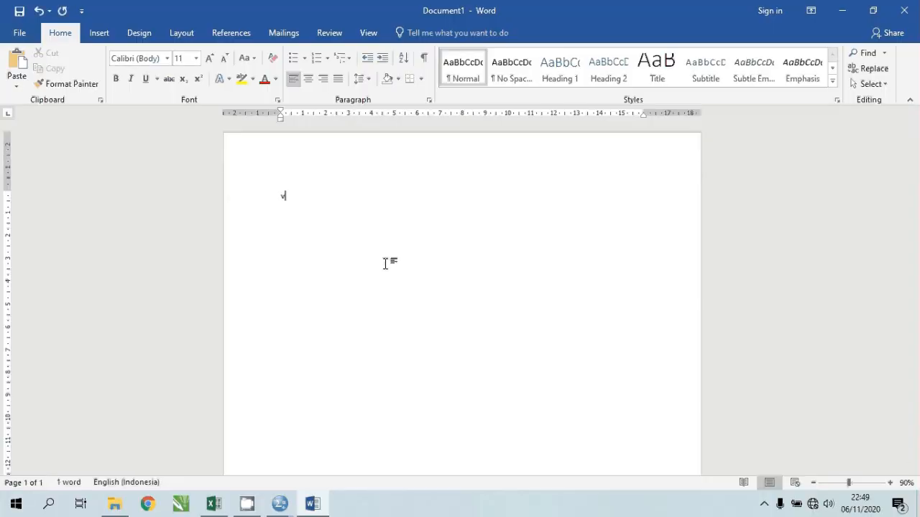
pyautogui.press('BackSpace')
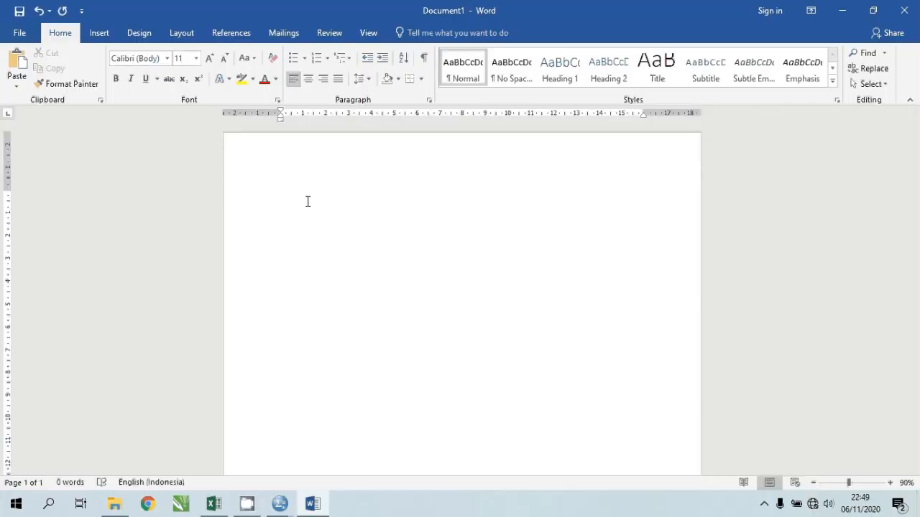
pyautogui.hotkey('ctrl', 'v')
pyautogui.scroll(-5, 375, 318)
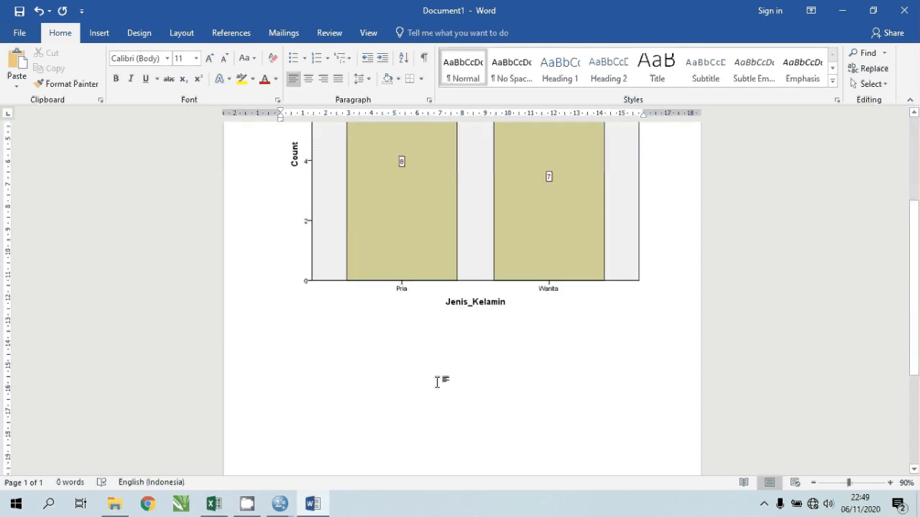
# - Switch back to the SPSS output viewer and go through the Frequencies results, including the Jenis_Kelamin, Usia and Gaji frequency tables
pyautogui.moveTo(280, 504)
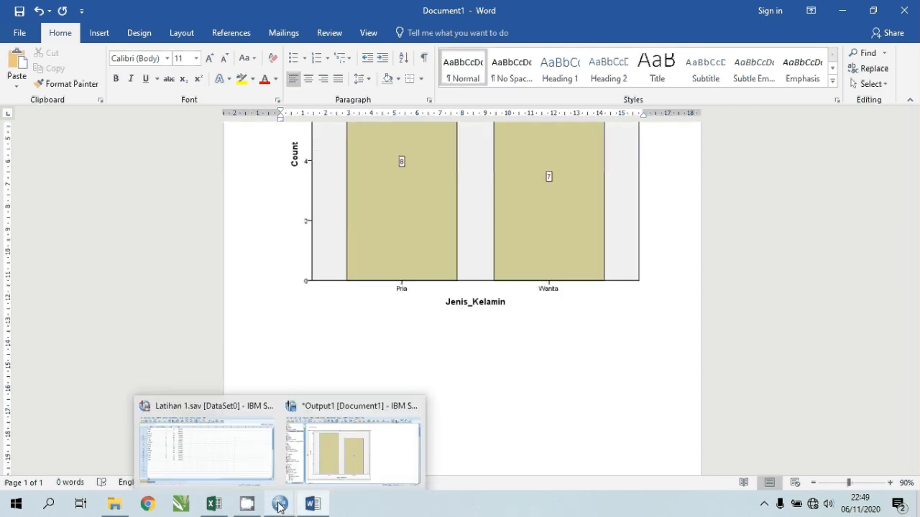
pyautogui.click(356, 442)
pyautogui.scroll(-20, 424, 325)
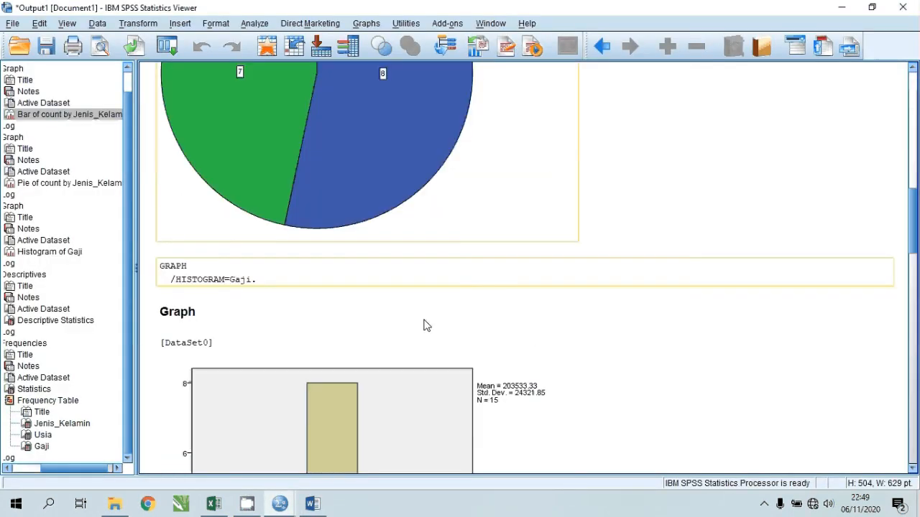
pyautogui.scroll(-10, 425, 323)
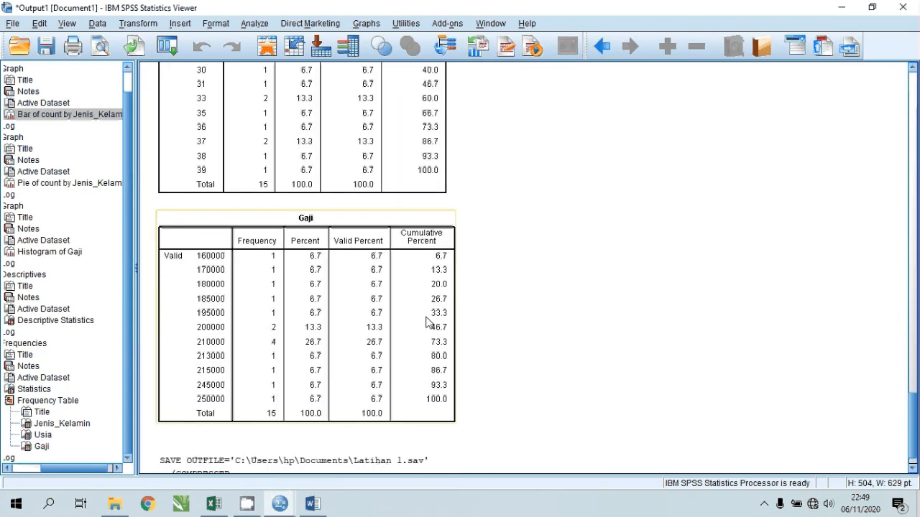
pyautogui.scroll(10, 352, 327)
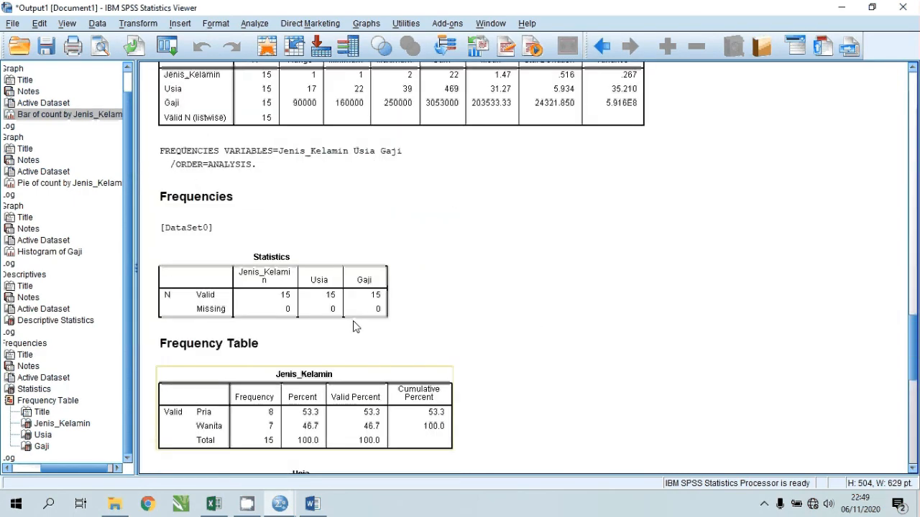
pyautogui.scroll(-10, 353, 327)
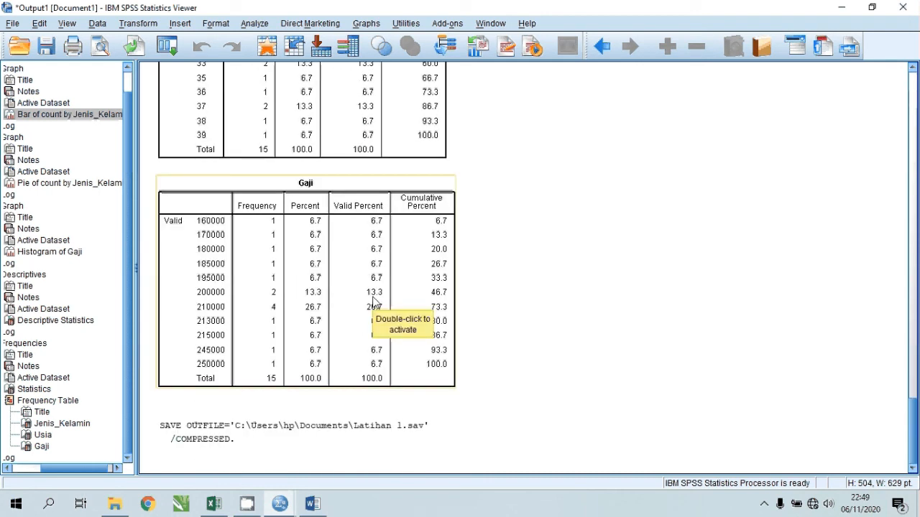
pyautogui.scroll(3, 355, 317)
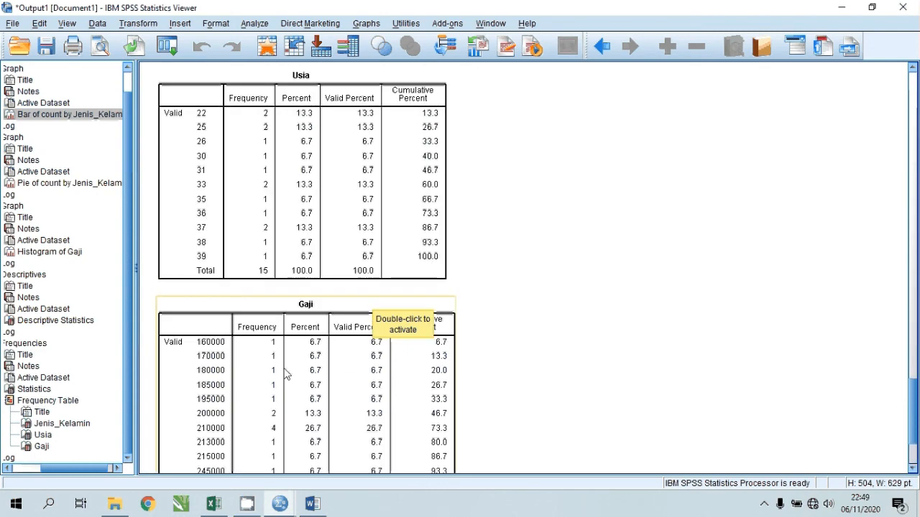
pyautogui.scroll(9, 302, 293)
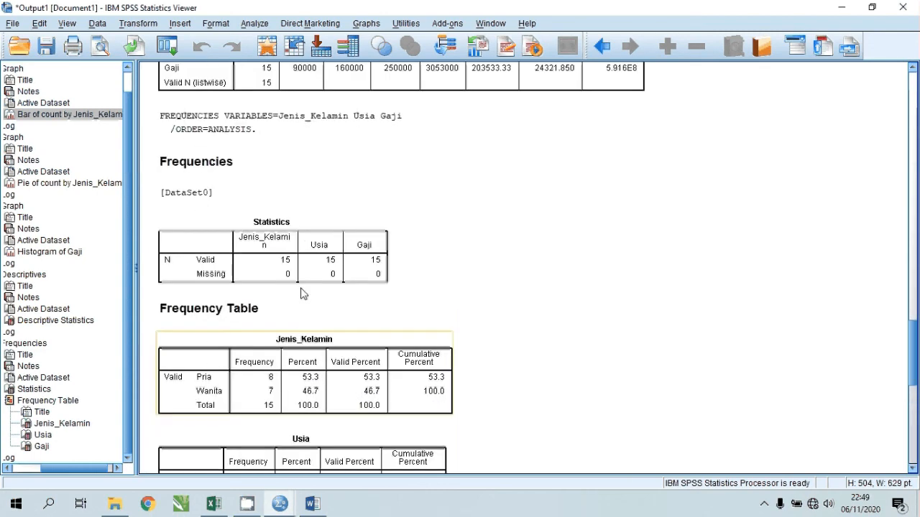
pyautogui.scroll(-6, 301, 302)
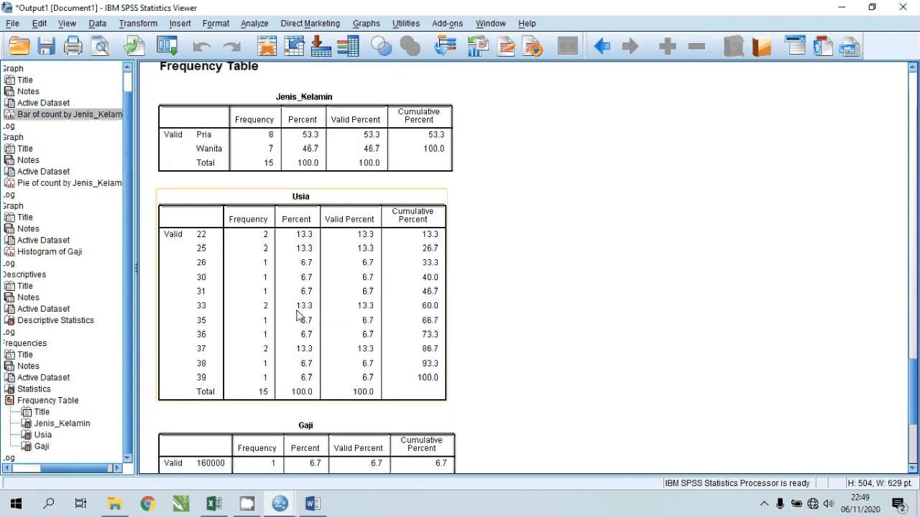
# - Copy the Jenis_Kelamin frequency table from the SPSS output and paste it below the bar chart in the Word document
pyautogui.click(311, 155)
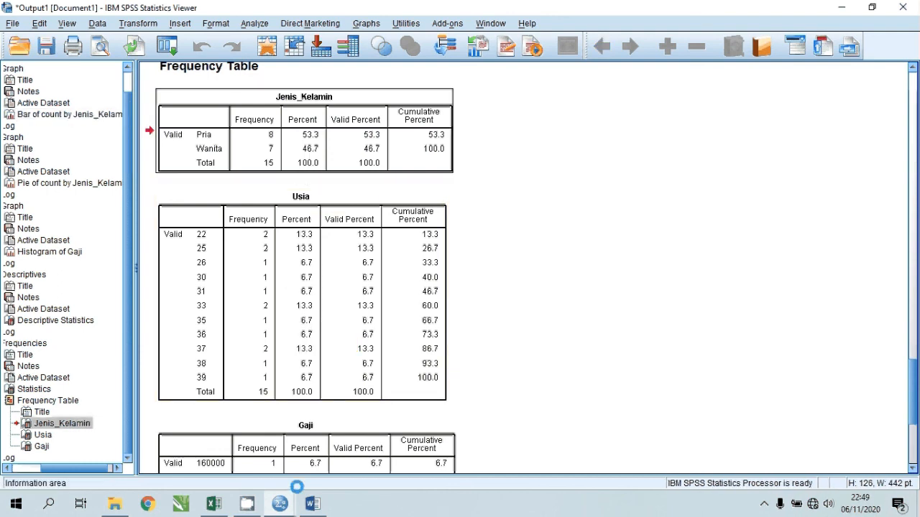
pyautogui.click(312, 504)
pyautogui.doubleClick(411, 340)
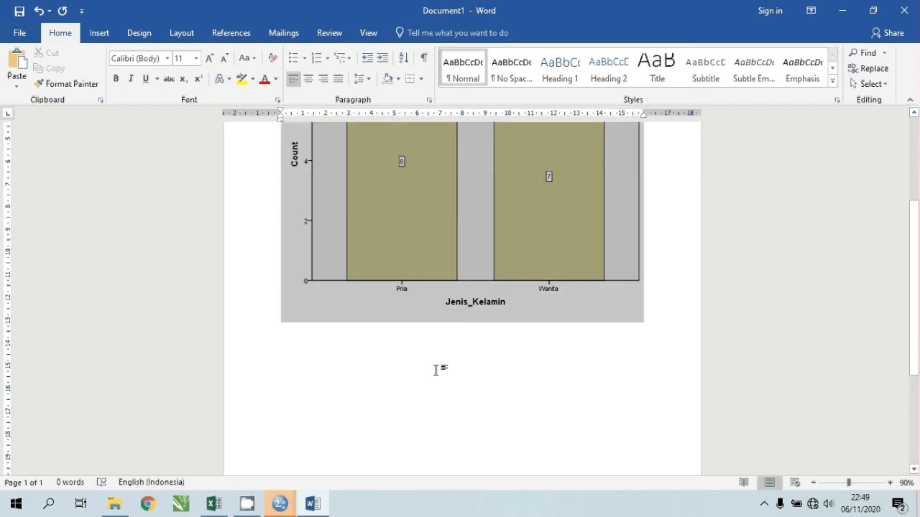
pyautogui.click(654, 320)
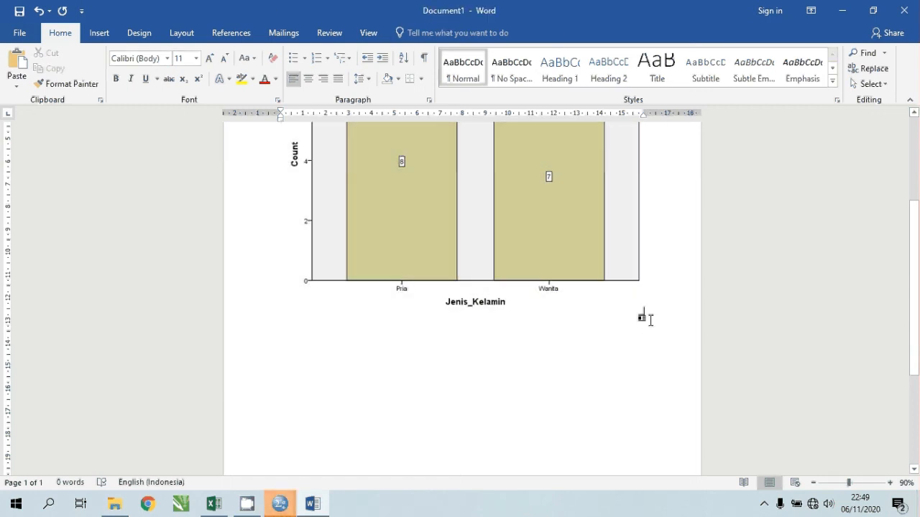
pyautogui.hotkey('ctrl', 'v')
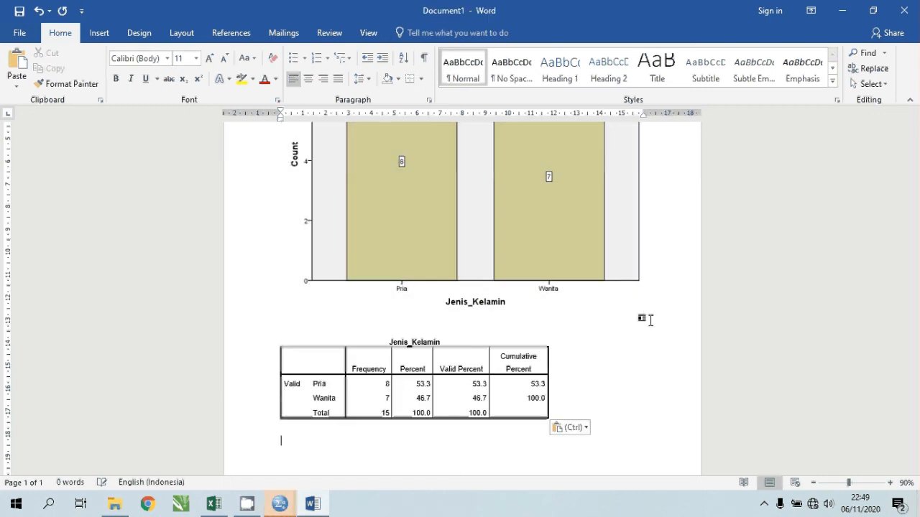
pyautogui.scroll(-3, 547, 317)
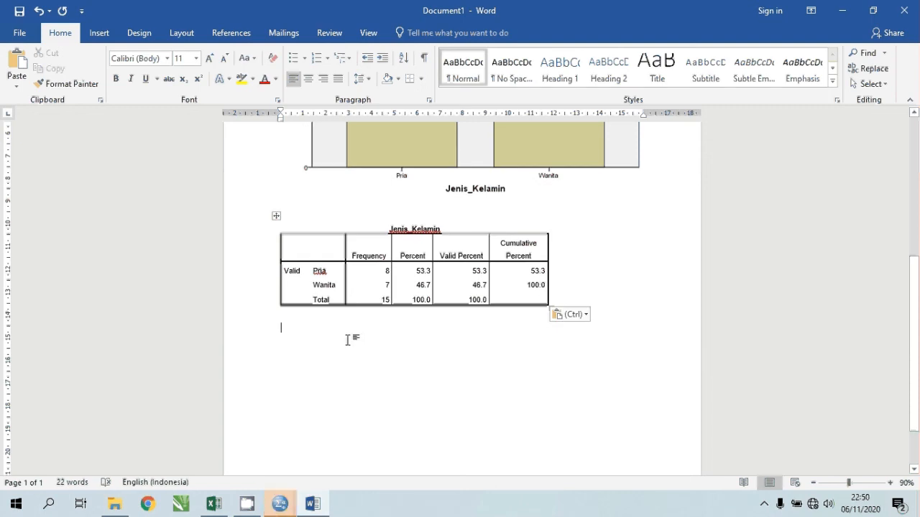